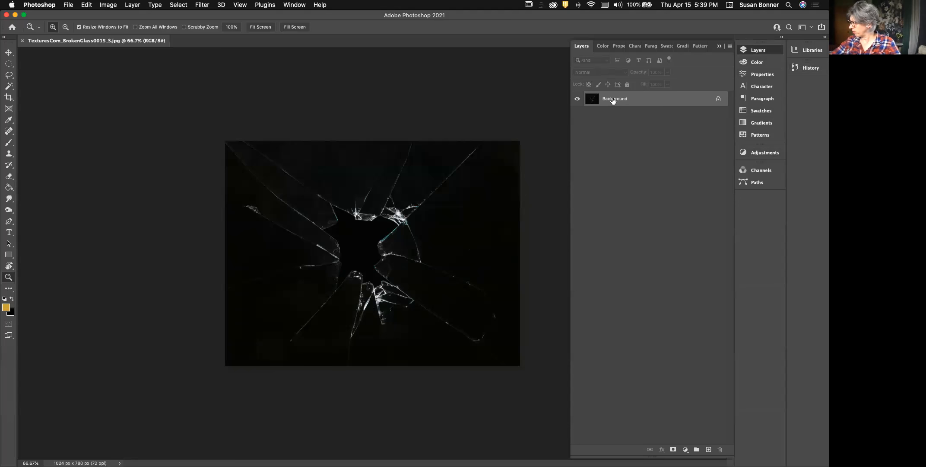
Convert the locked Background to a regular layer and duplicate it, leaving only the duplicate visible.
double_click(616, 99)
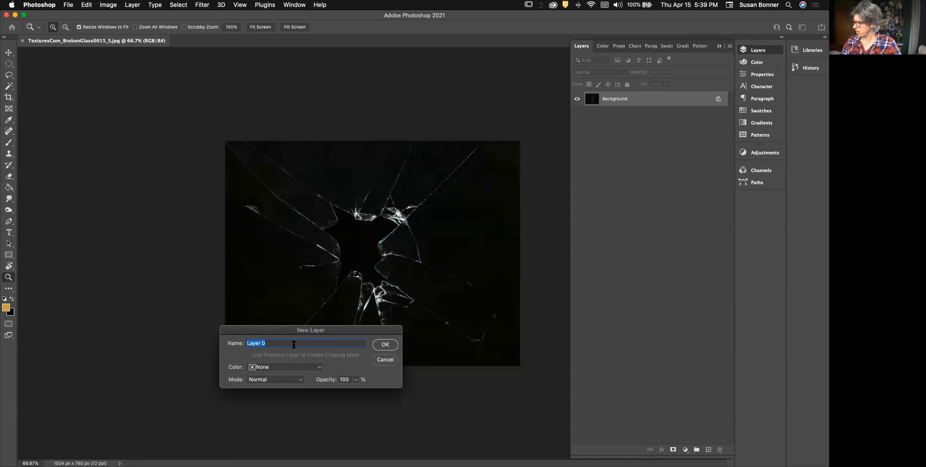
left_click(387, 345)
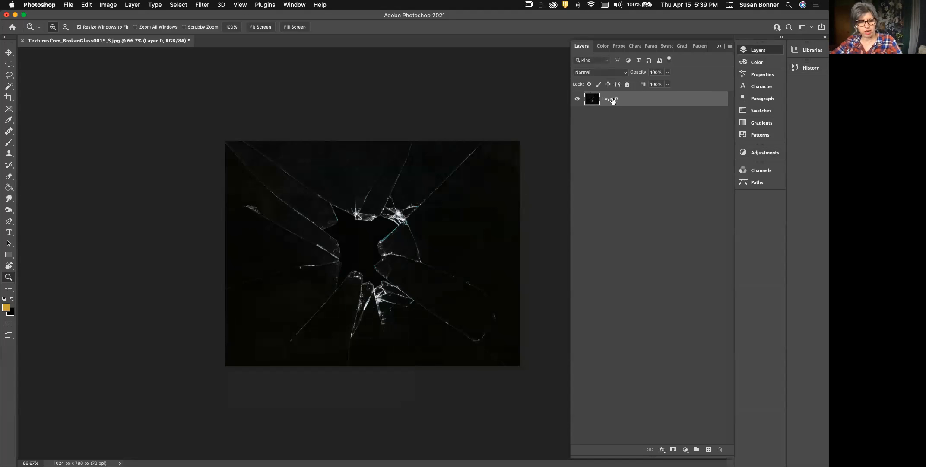
key("super+j")
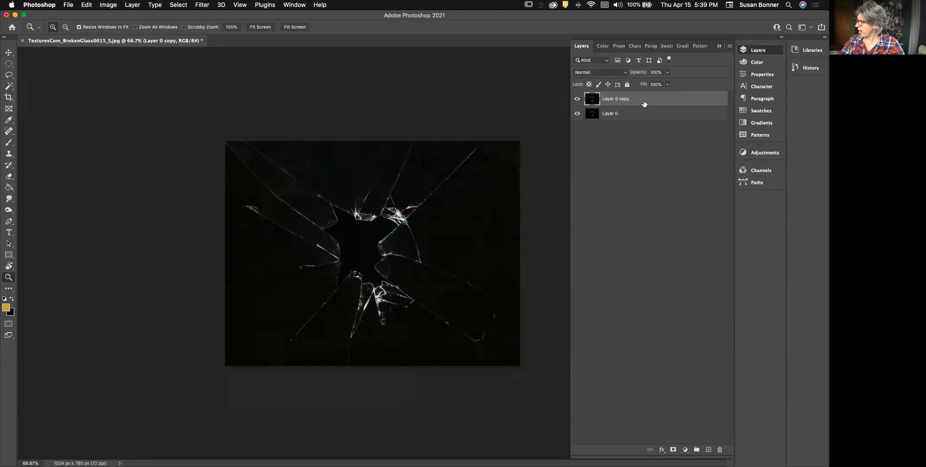
left_click(578, 113)
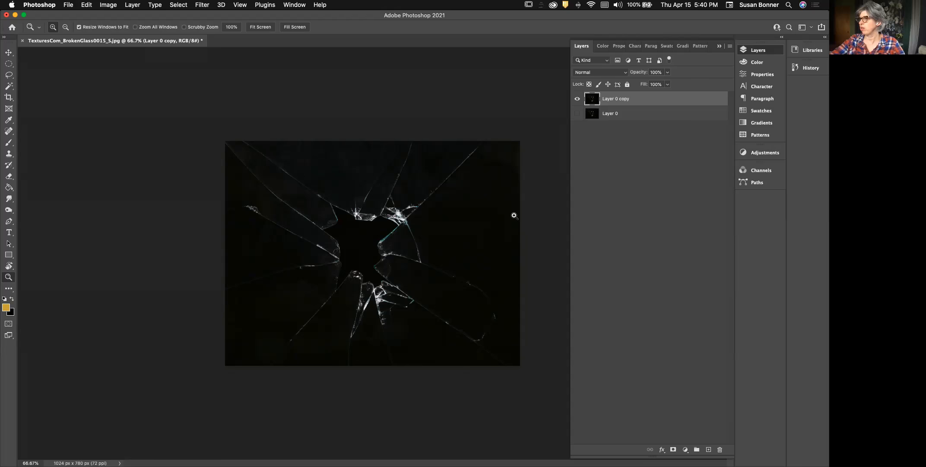
Apply the Cutout filter to the duplicate layer with Number of Levels 8, Edge Simplicity 0 and Edge Fidelity 1.
left_click(210, 6)
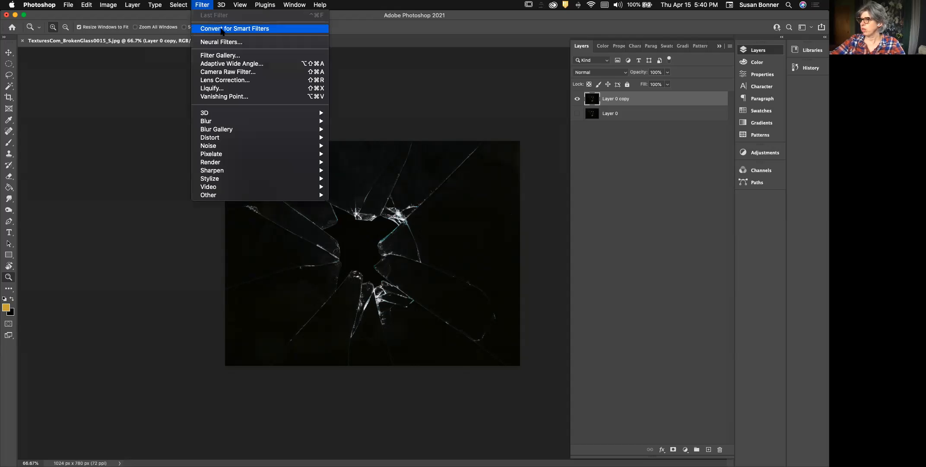
left_click(225, 56)
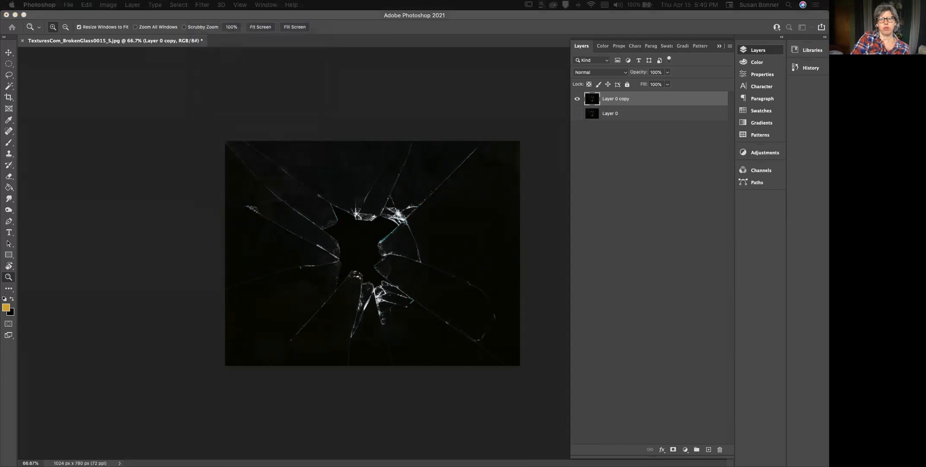
left_click_drag(0, 110, 574, 89)
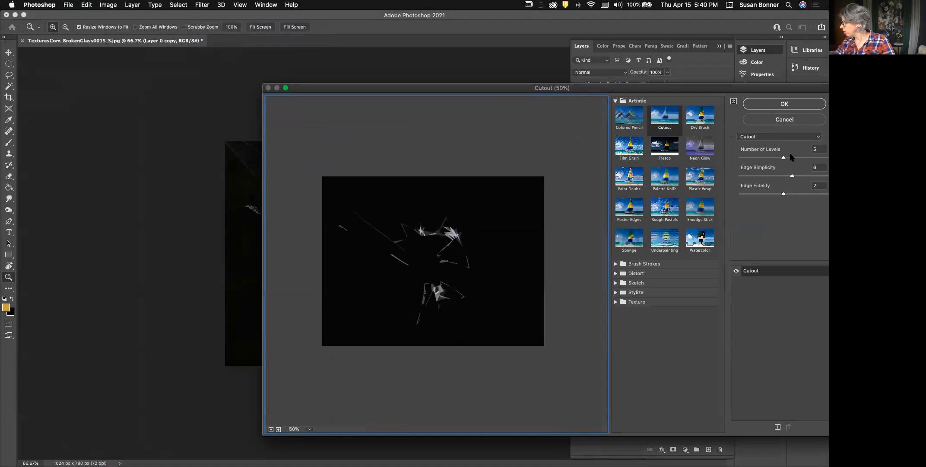
left_click_drag(793, 176, 736, 176)
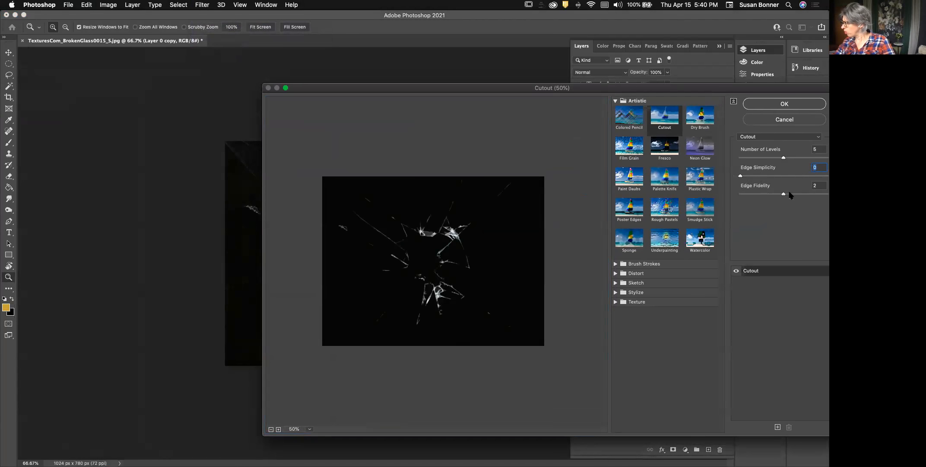
left_click_drag(783, 195, 741, 196)
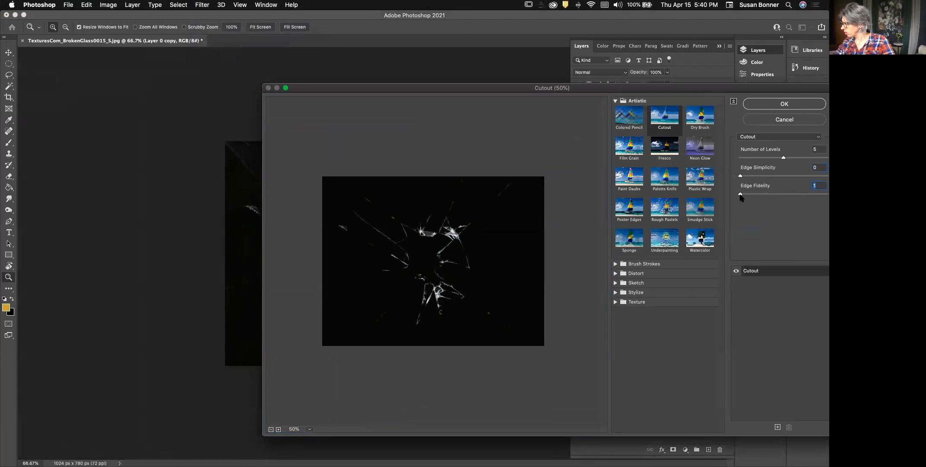
left_click_drag(791, 157, 825, 159)
mouse_move(741, 175)
left_mouse_down()
mouse_move(762, 174)
mouse_move(741, 178)
left_mouse_up()
left_click(742, 194)
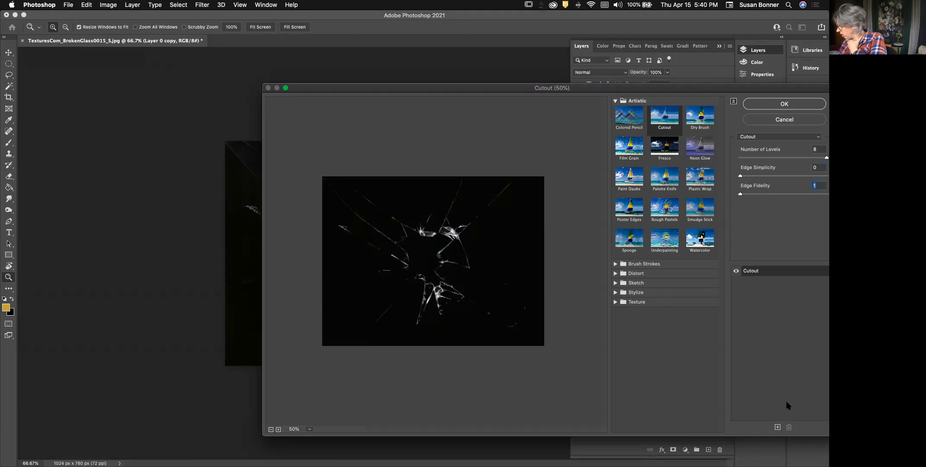
left_click_drag(761, 88, 603, 79)
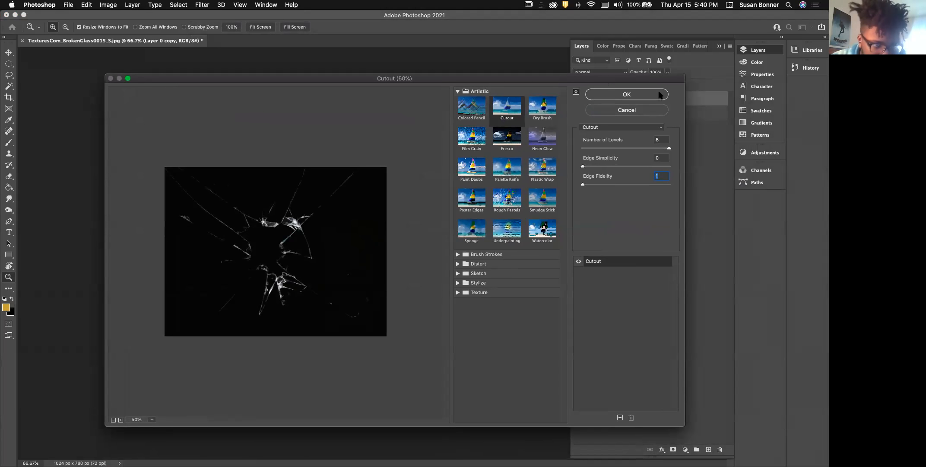
left_click(659, 93)
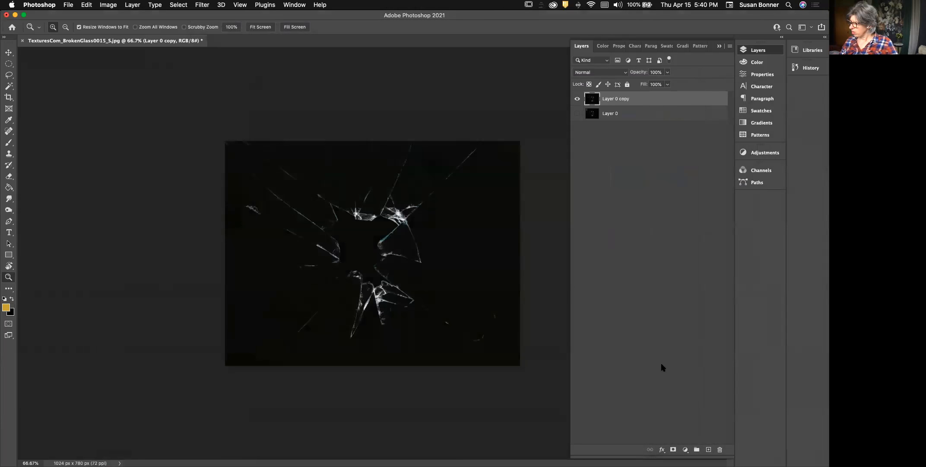
Show Layer 0 again and compare it with the filtered copy, leaving the filtered copy hidden.
left_click(577, 114)
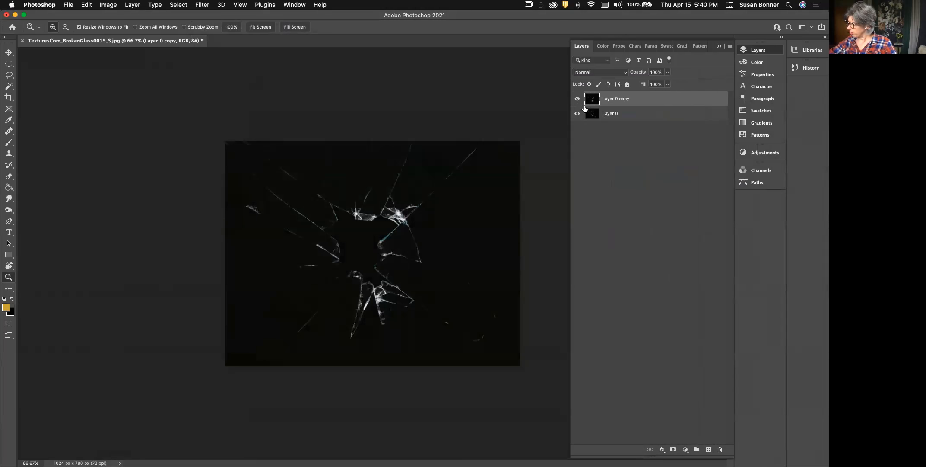
left_click(577, 100)
left_click(578, 100)
left_click(578, 100)
left_click(579, 100)
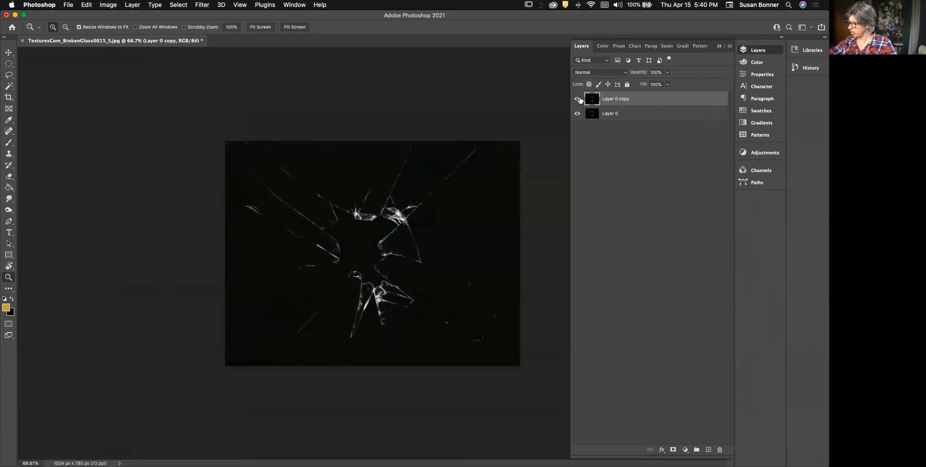
left_click(577, 101)
left_click(578, 101)
left_click(578, 101)
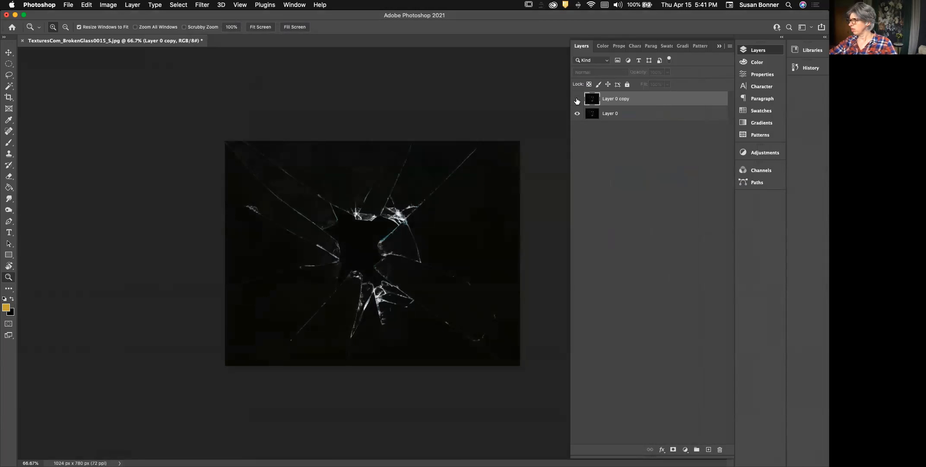
left_click(578, 100)
left_click(578, 101)
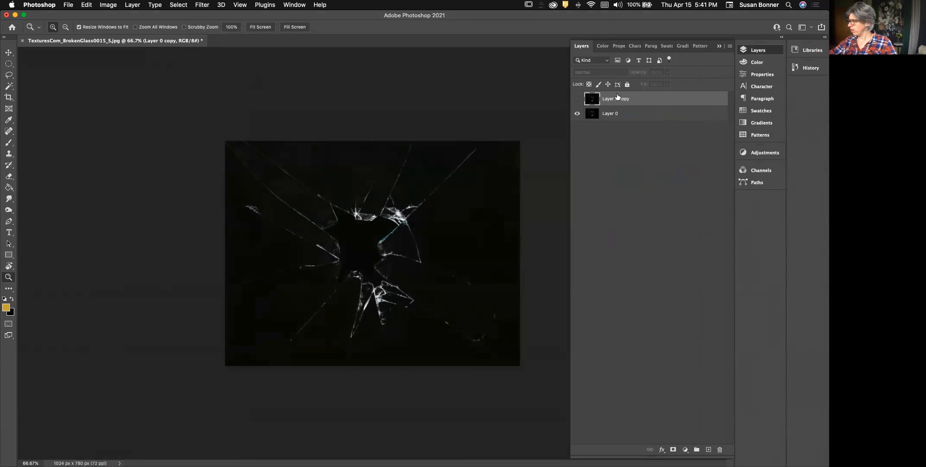
Duplicate Layer 0 and brighten the duplicate with Curves, raising the shadows and midtones through points including input 46/output 136 and input 169/output 206.
left_click(635, 114)
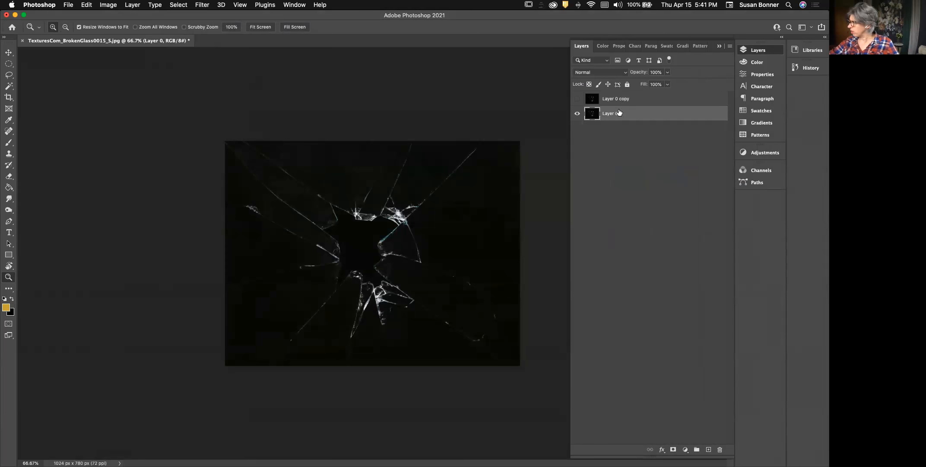
left_click_drag(631, 115, 631, 108, "alt")
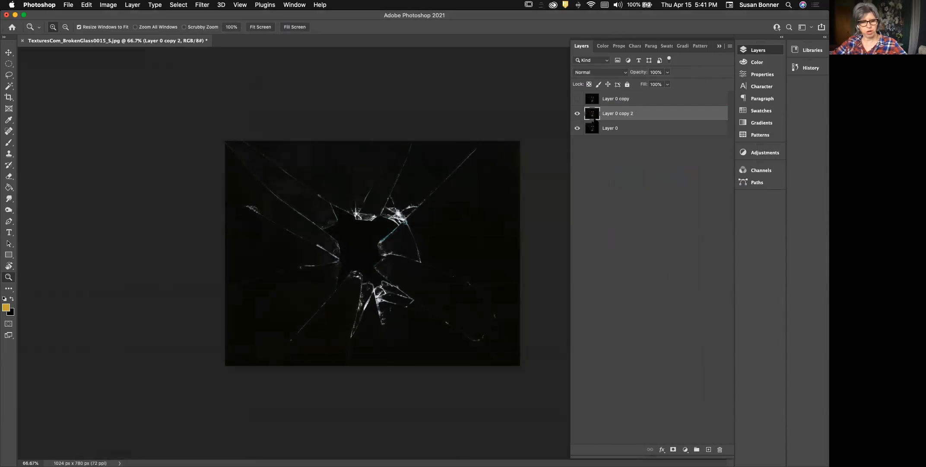
key("super+m")
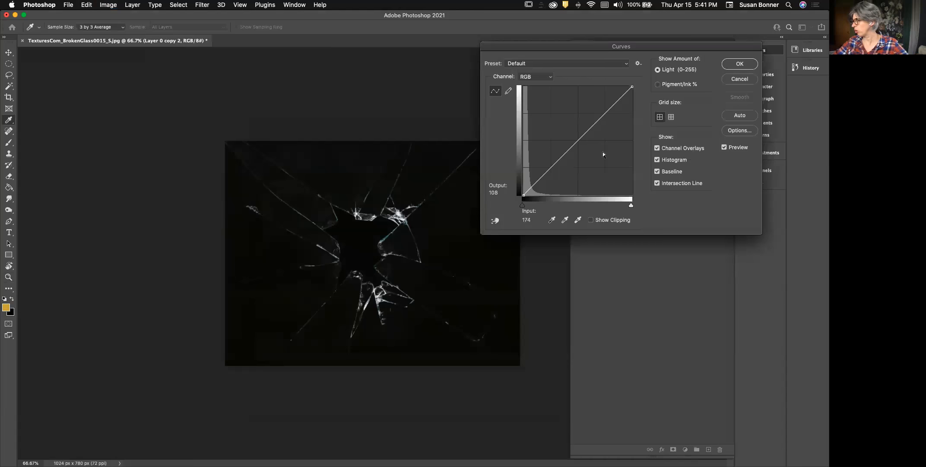
left_click_drag(610, 54, 662, 222)
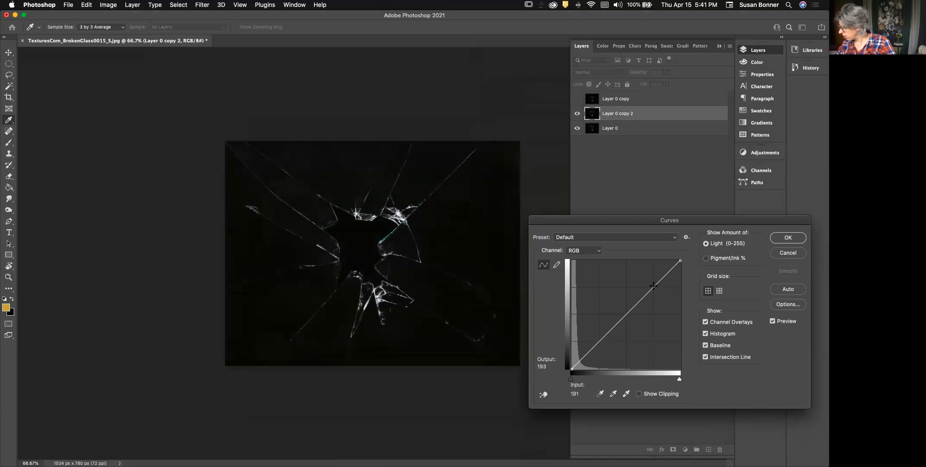
left_click_drag(604, 334, 603, 320)
left_click_drag(586, 351, 642, 286)
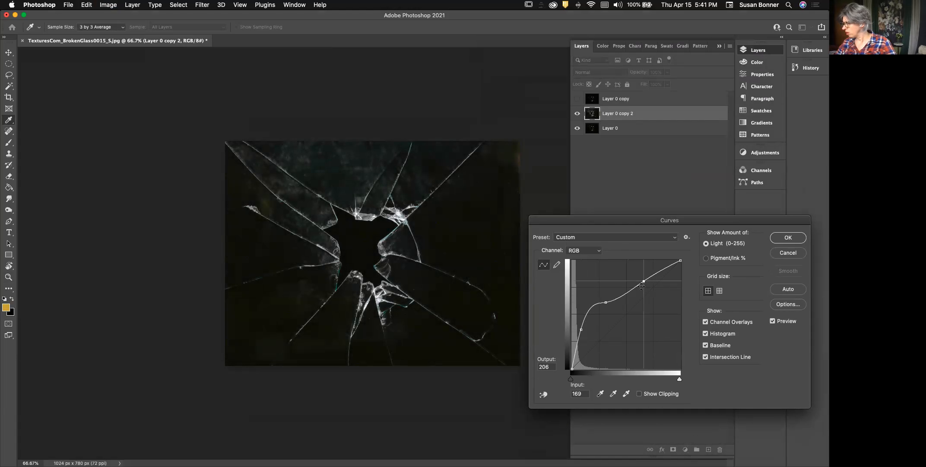
left_click_drag(591, 308, 591, 311)
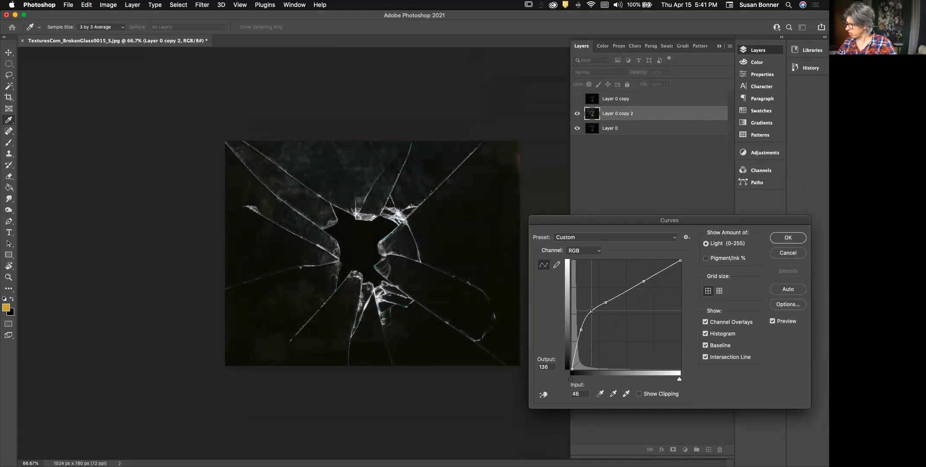
left_click(775, 322)
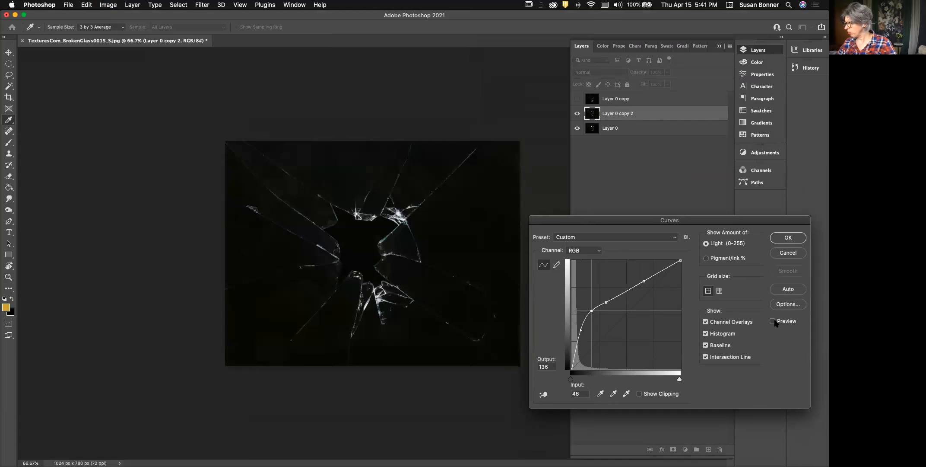
left_click(773, 322)
left_click(790, 238)
key("z")
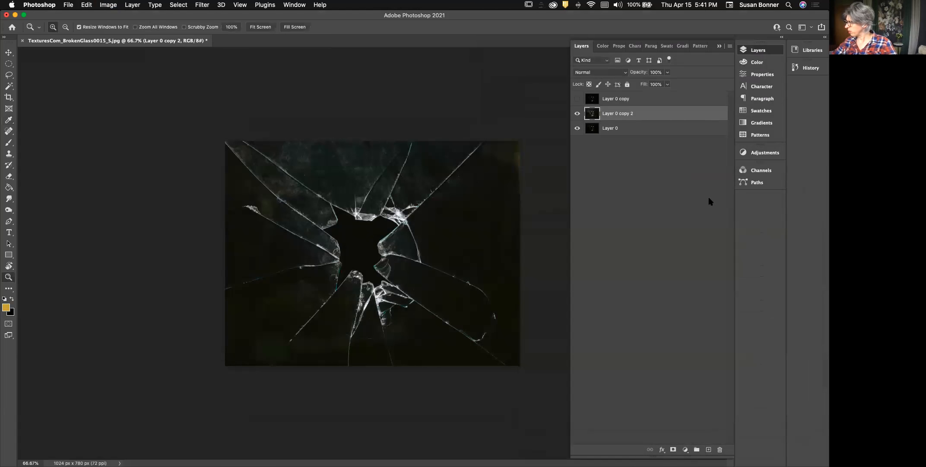
Apply the Cutout filter to the brightened duplicate with Number of Levels 7, Edge Simplicity 5 and Edge Fidelity 2.
left_click(201, 5)
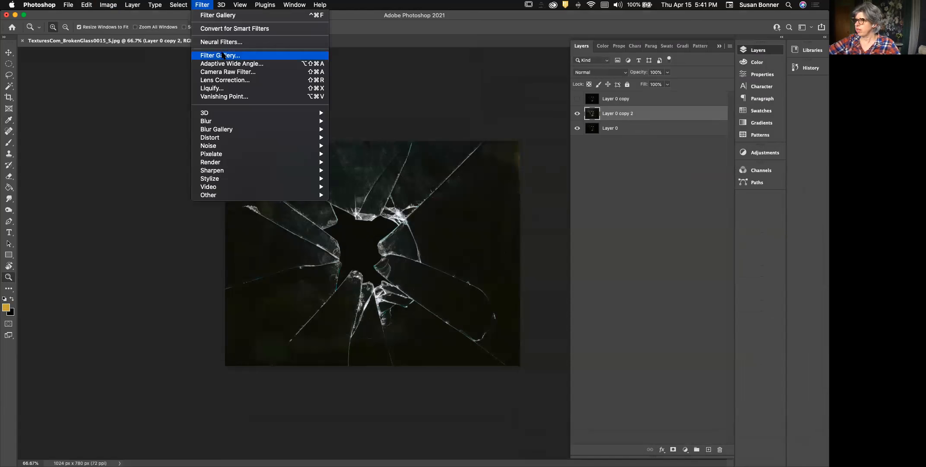
left_click(223, 55)
left_click_drag(446, 81, 558, 102)
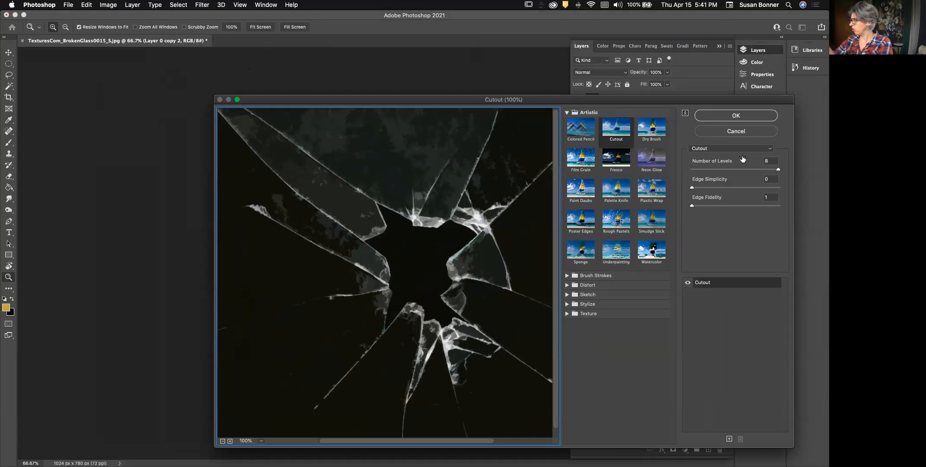
left_click_drag(693, 187, 727, 187)
left_click_drag(772, 170, 730, 170)
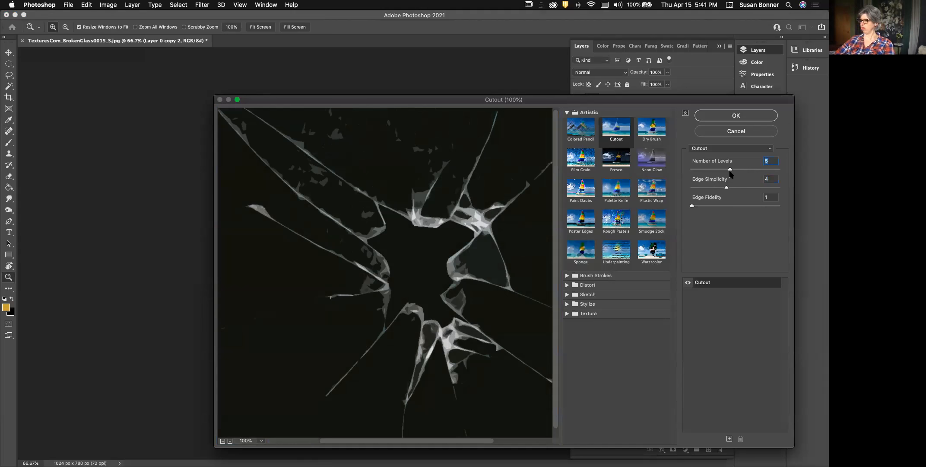
left_click_drag(731, 173, 760, 173)
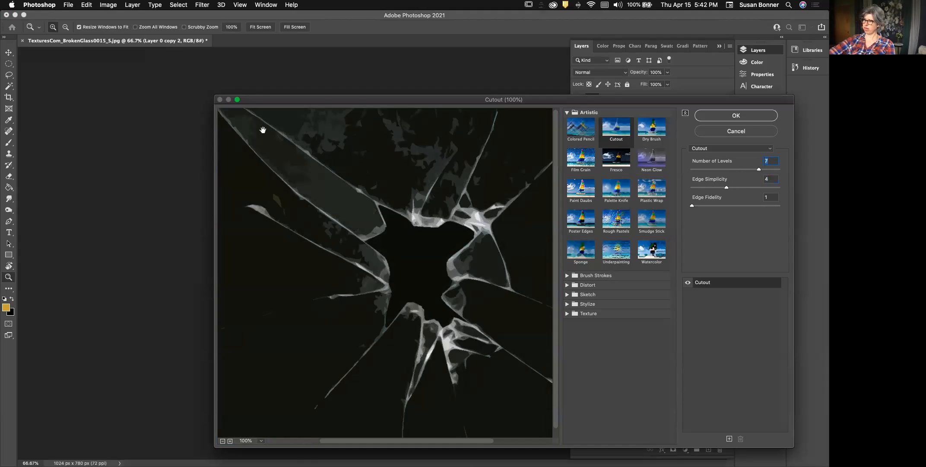
left_click_drag(727, 188, 699, 189)
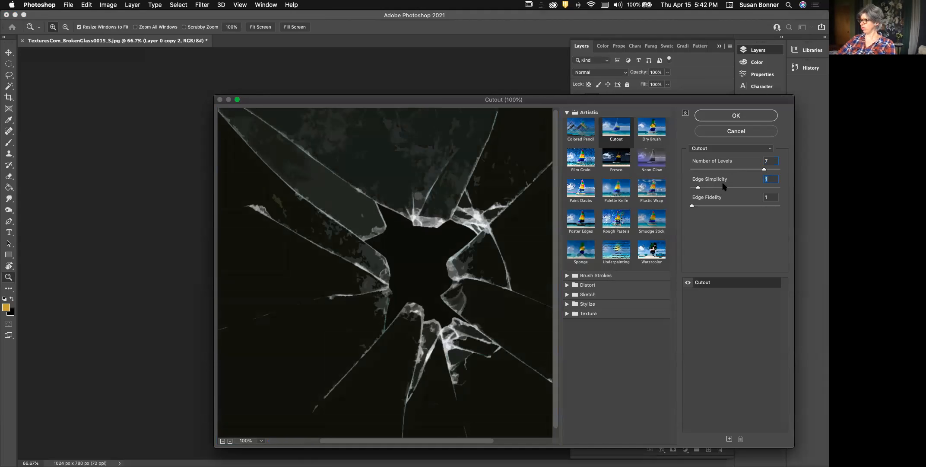
left_click_drag(699, 188, 737, 187)
left_click_drag(692, 206, 760, 203)
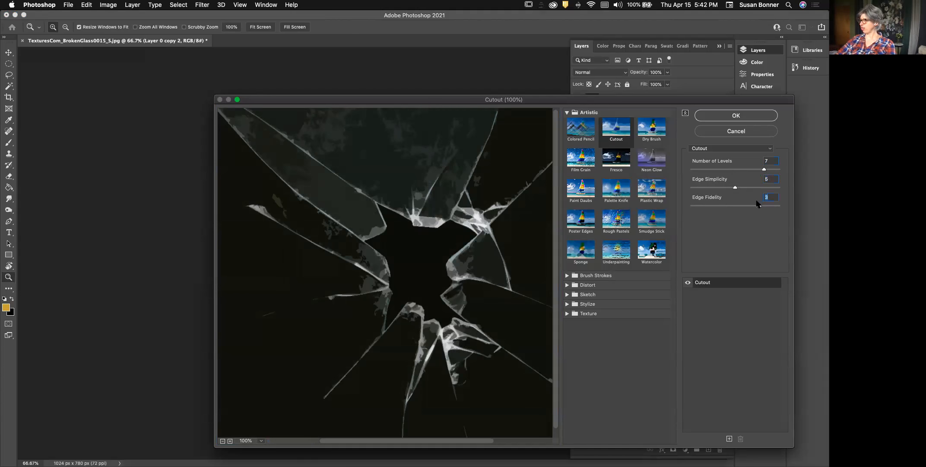
left_click_drag(776, 206, 739, 207)
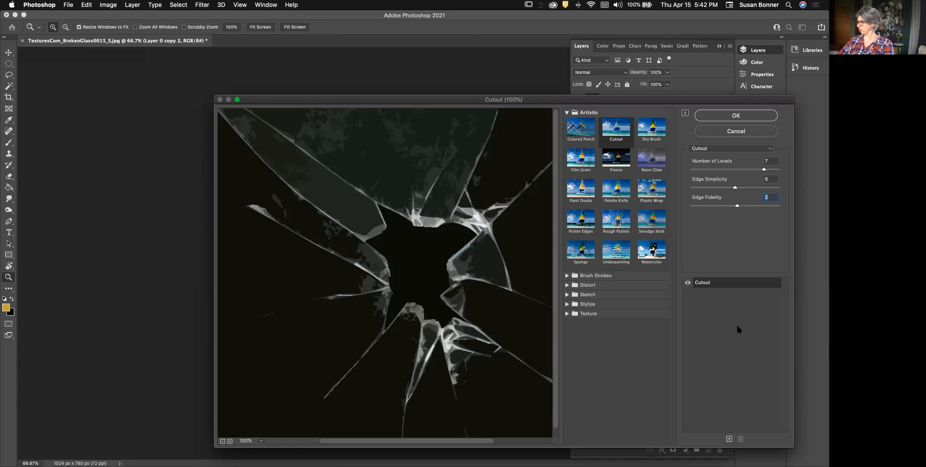
left_click(688, 283)
left_click(688, 283)
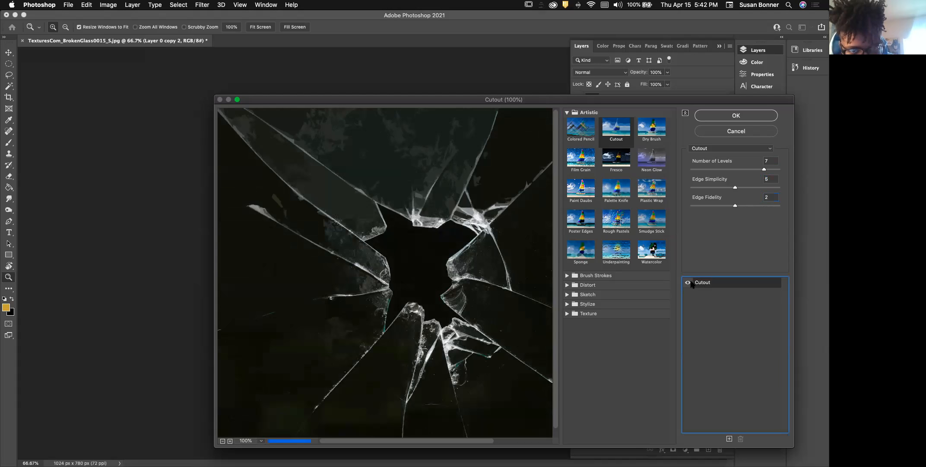
left_click(736, 116)
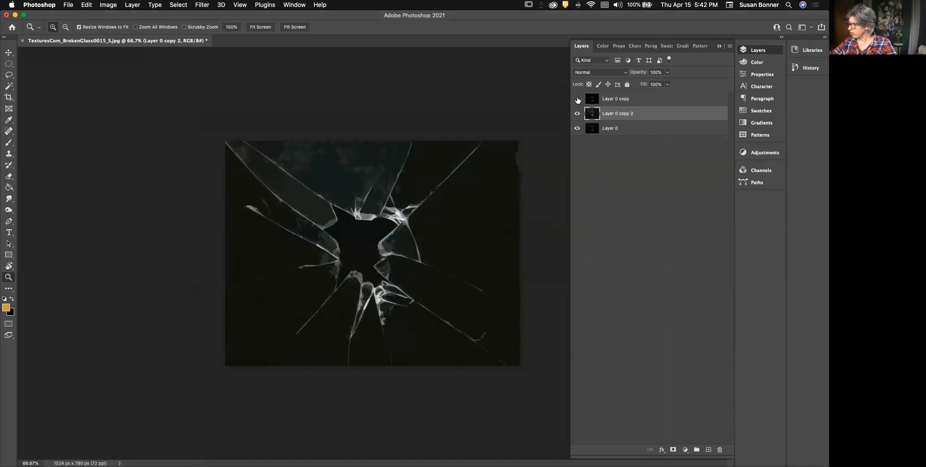
Compare the first Cutout copy with the brightened Cutout version of the broken glass.
left_click(578, 99)
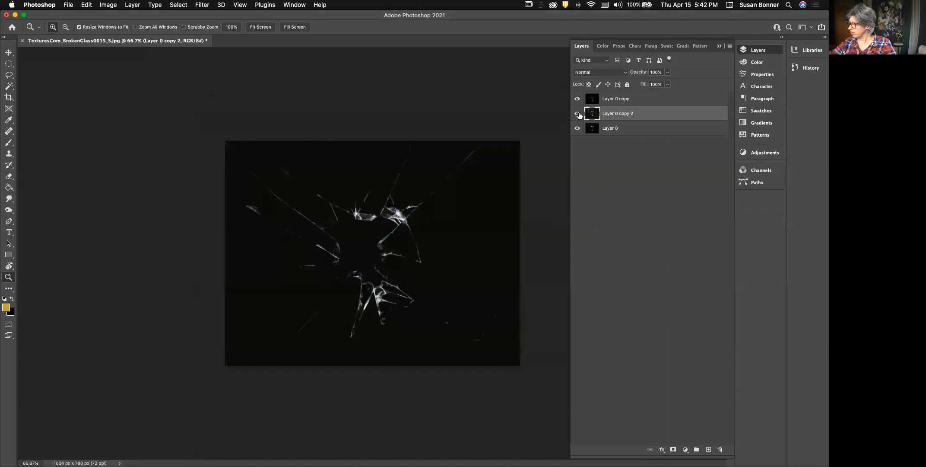
left_click(577, 100)
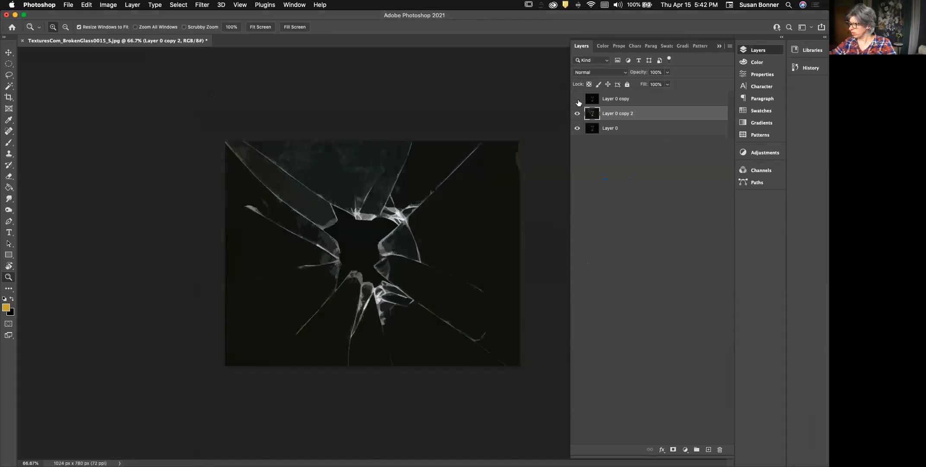
Show Layer 0 copy again and lower its opacity to 42% over the brightened Cutout layer.
left_click(578, 114)
left_click(578, 114)
left_click(578, 98)
left_click(637, 100)
left_click(668, 72)
left_click_drag(670, 82, 646, 83)
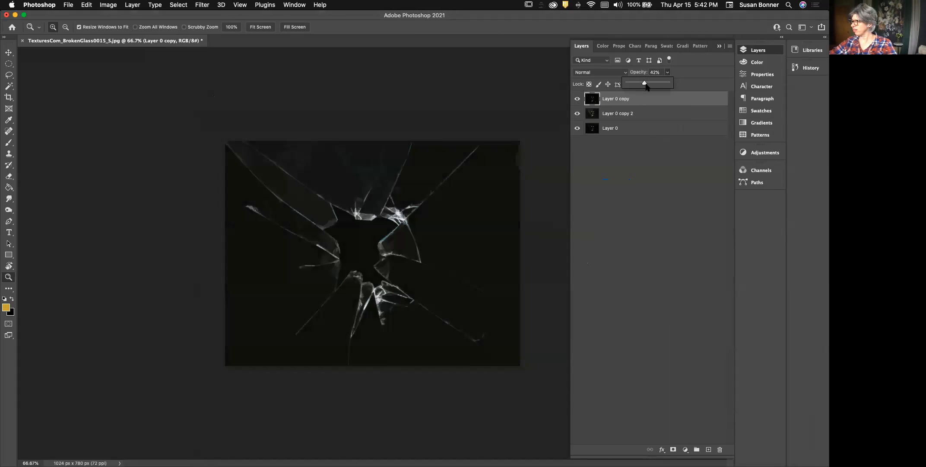
Compare the image with and without the semi-transparent Layer 0 copy.
left_click(578, 100)
left_click(578, 99)
left_click(578, 99)
left_click(578, 99)
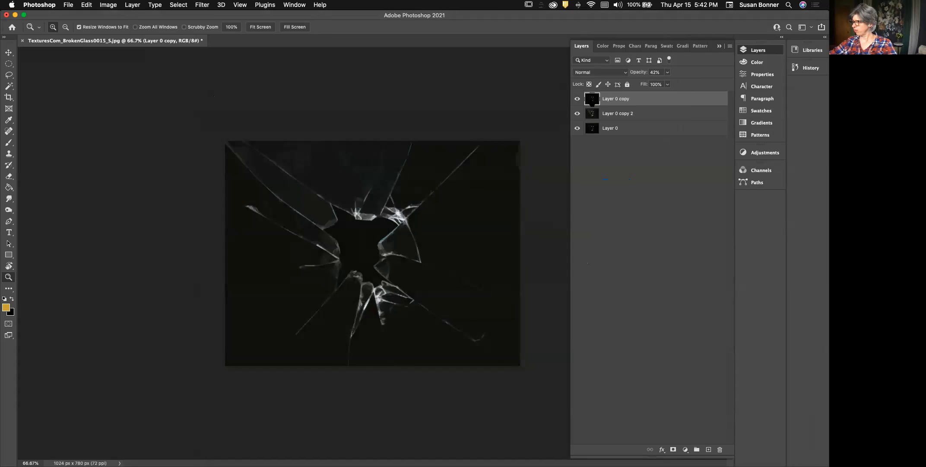
Add a colorizing Hue/Saturation adjustment above Layer 0 copy with Hue 209, Saturation 51 and Lightness +11.
left_click(625, 113)
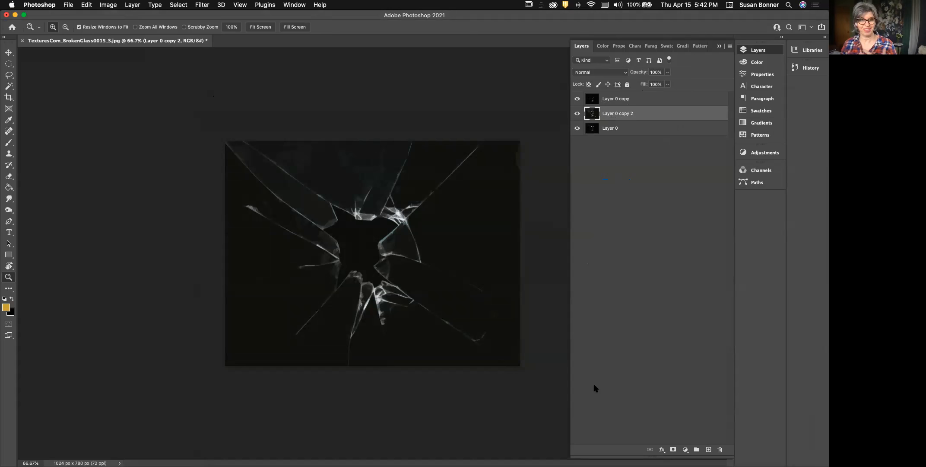
left_click(652, 102)
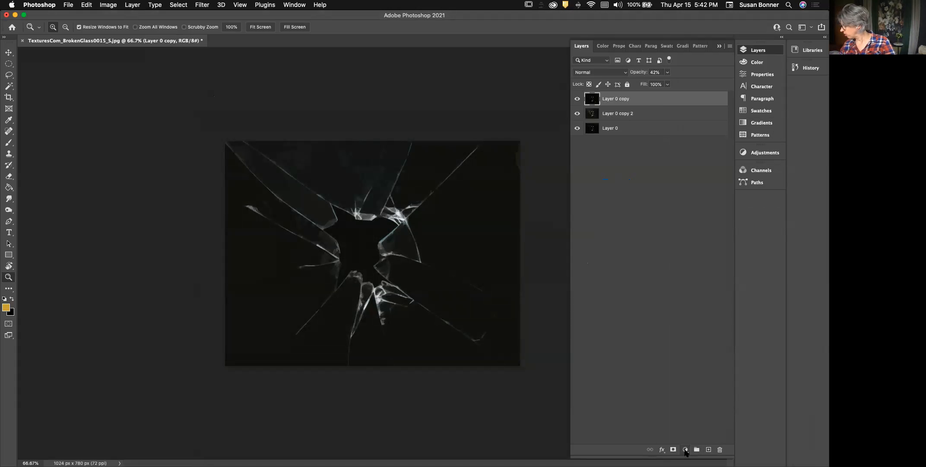
left_click(686, 450)
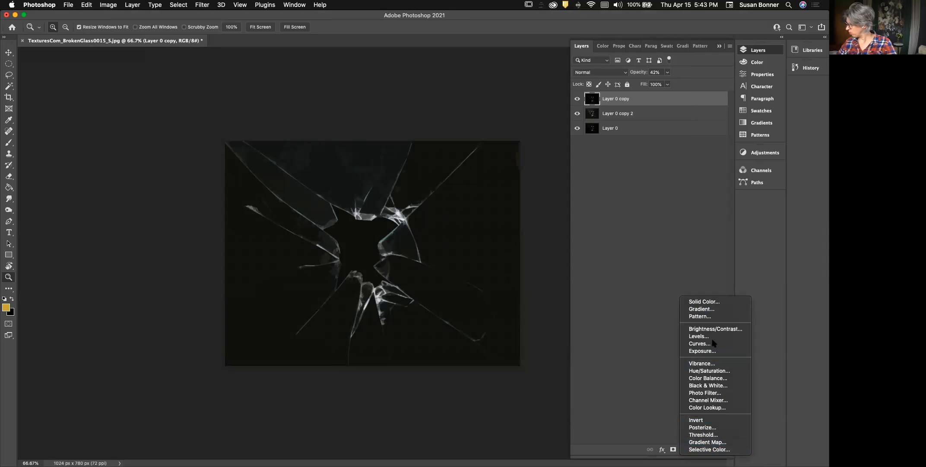
left_click(714, 371)
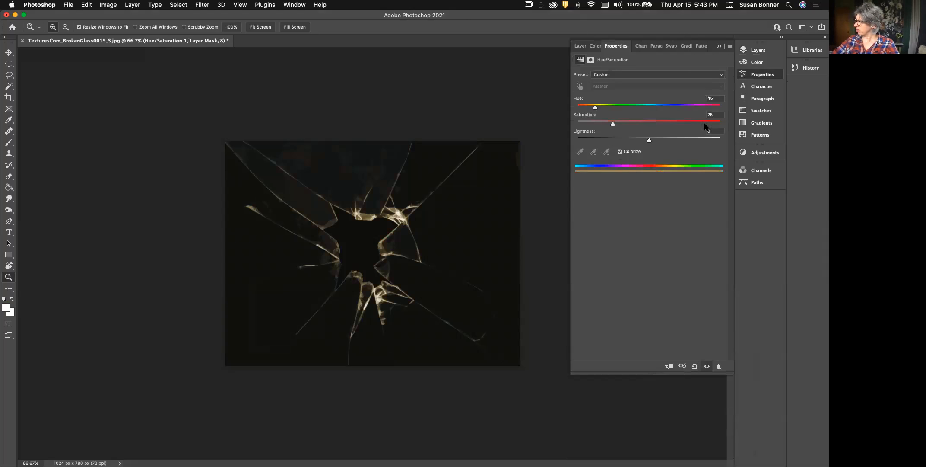
left_click_drag(601, 106, 667, 108)
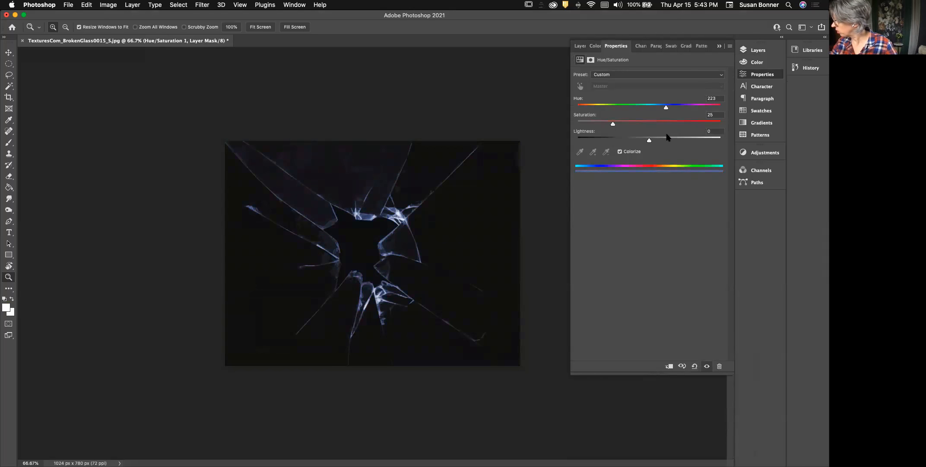
left_click_drag(649, 140, 668, 140)
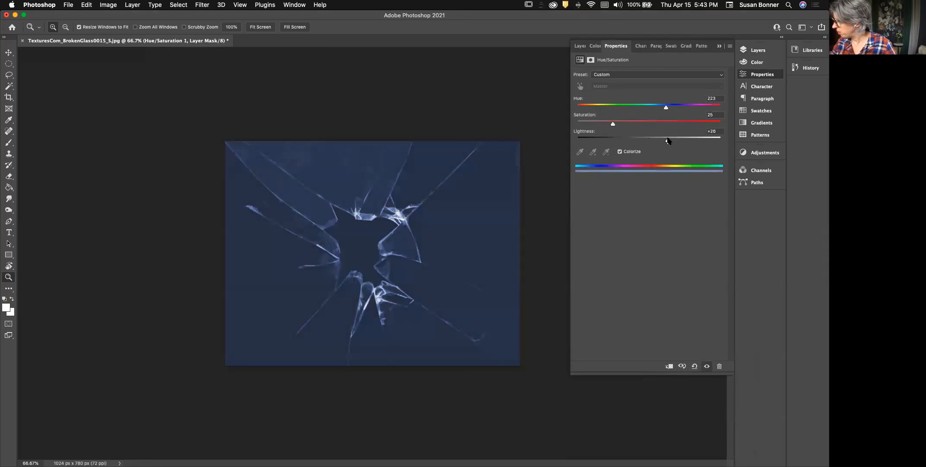
left_click_drag(614, 125, 661, 108)
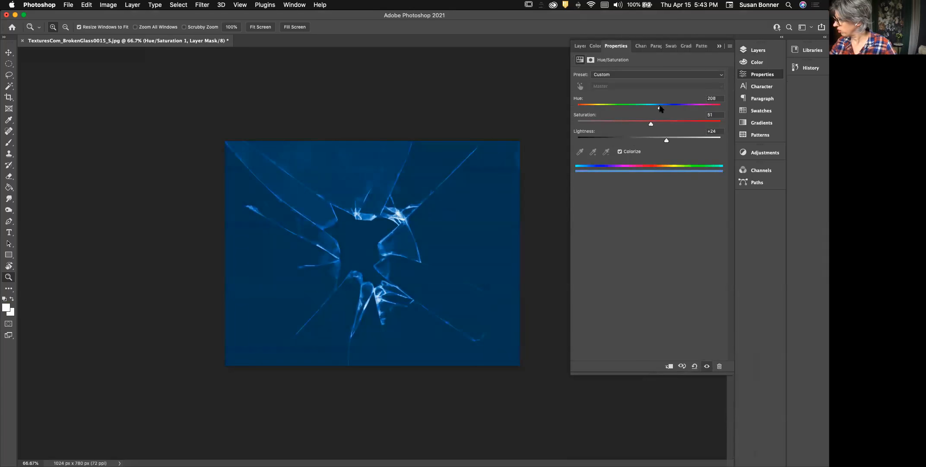
left_click_drag(666, 140, 656, 140)
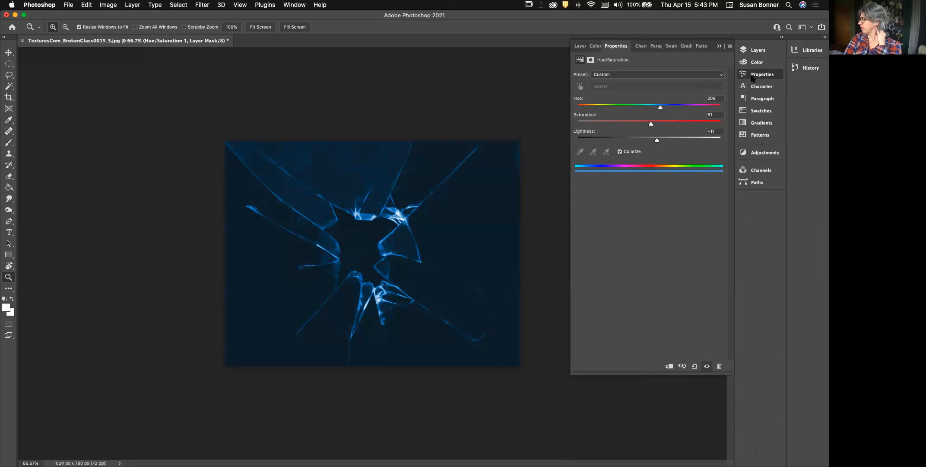
Compare the blue-tinted glass with the two Cutout copies shown and hidden, leaving only Layer 0 copy hidden.
left_click(581, 46)
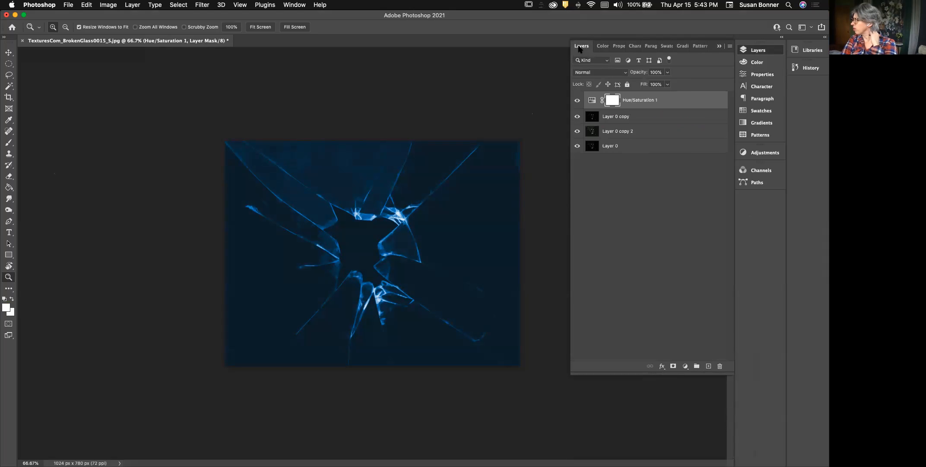
left_click_drag(578, 132, 577, 116)
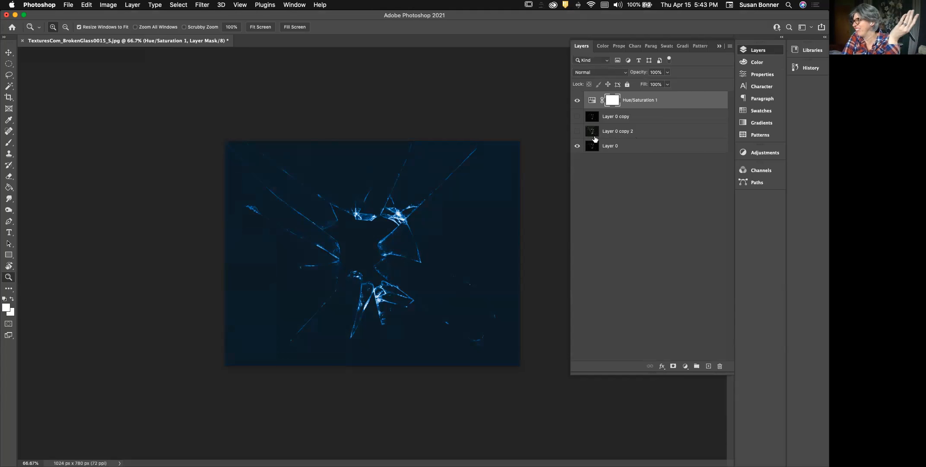
left_click(578, 132)
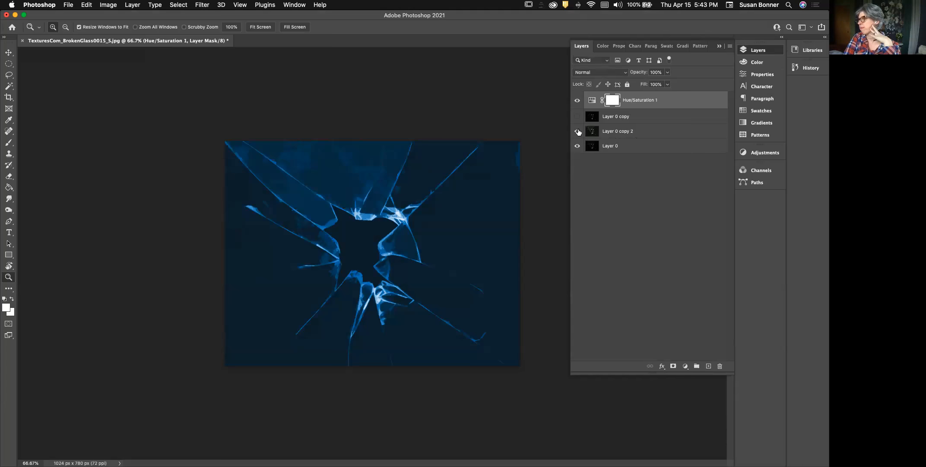
left_click(577, 117)
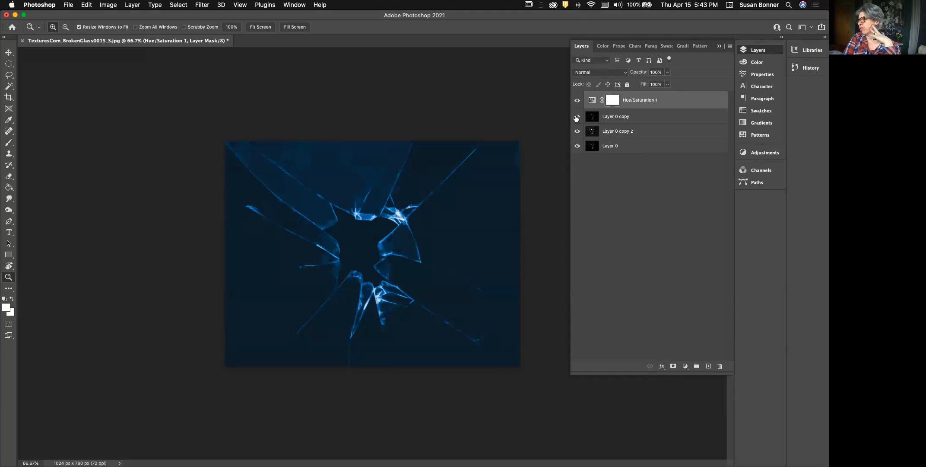
left_click(577, 118)
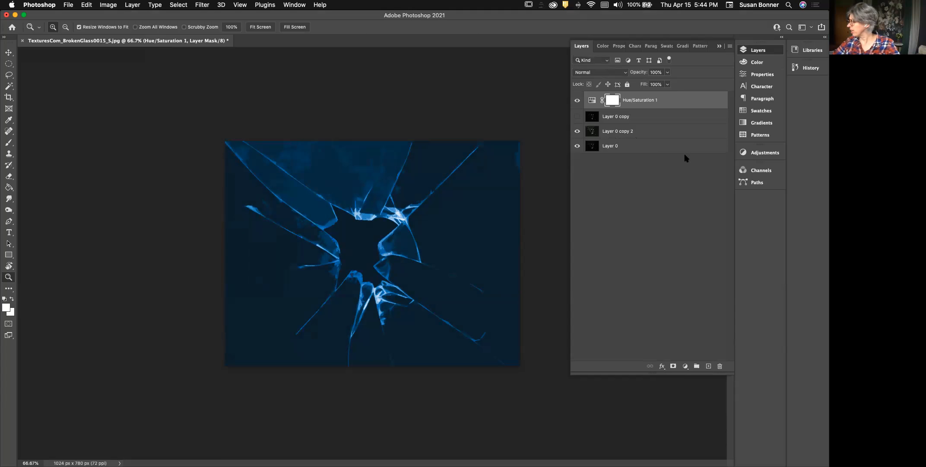
Add an empty layer above the Hue/Saturation adjustment and select the central hole on Layer 0 copy 2 with the Magic Wand.
left_click(708, 367)
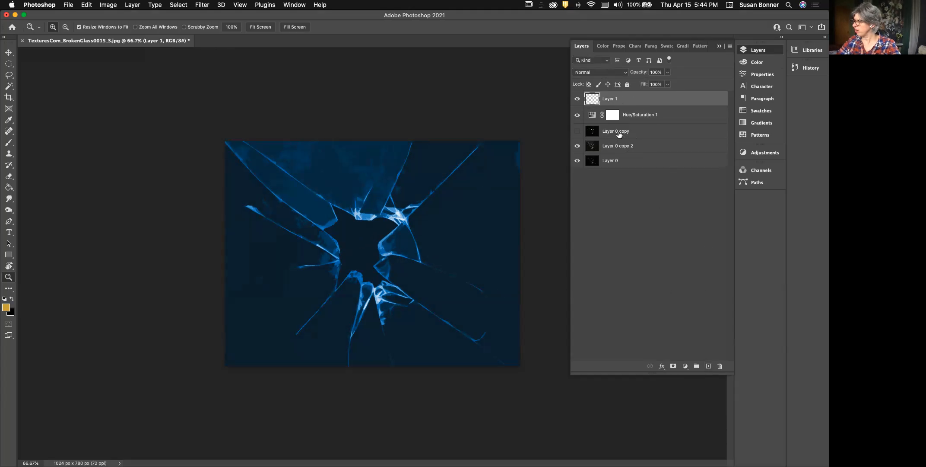
left_click(613, 147)
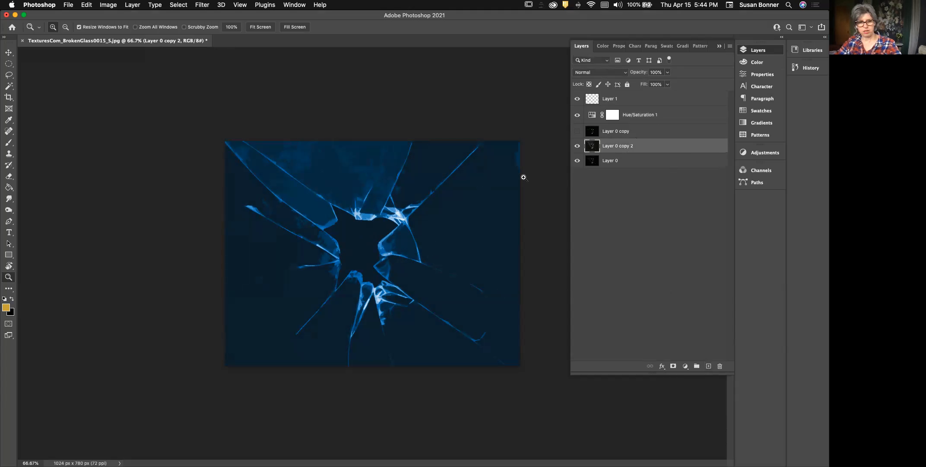
key("w")
left_click(364, 238)
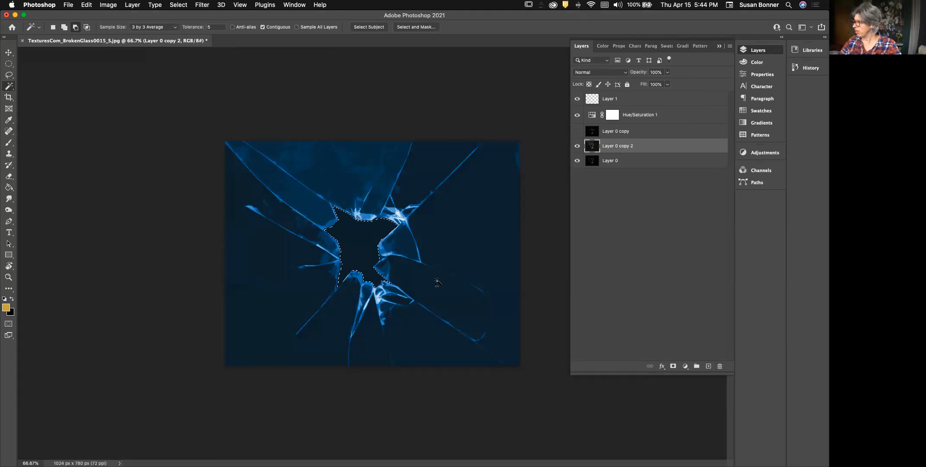
Fill the selected hole with black on the Hue/Saturation layer mask and clear the selection.
left_click(674, 115)
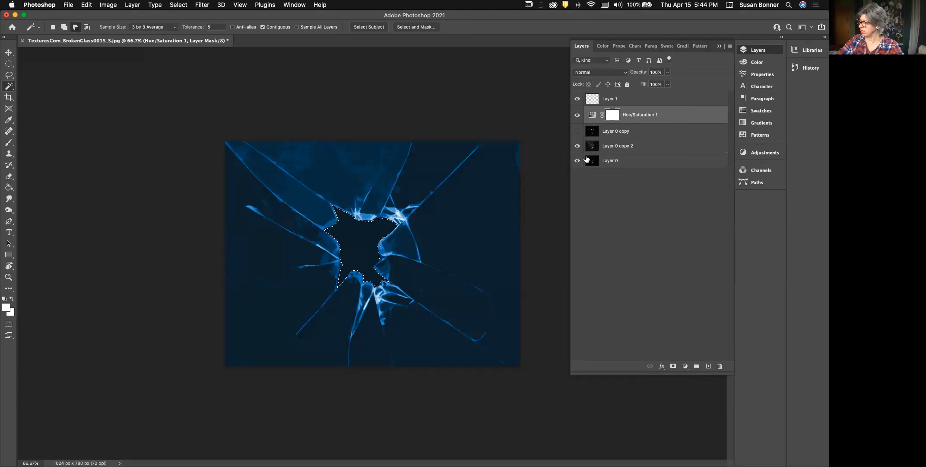
key("g")
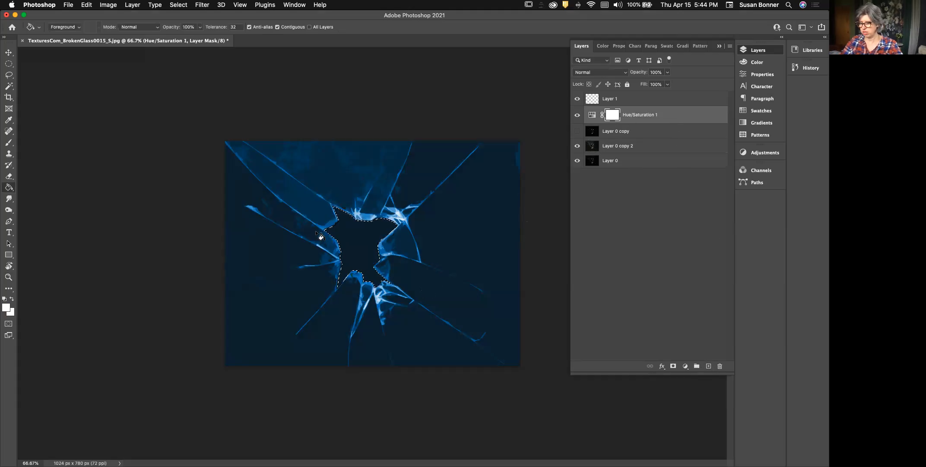
left_click(4, 298)
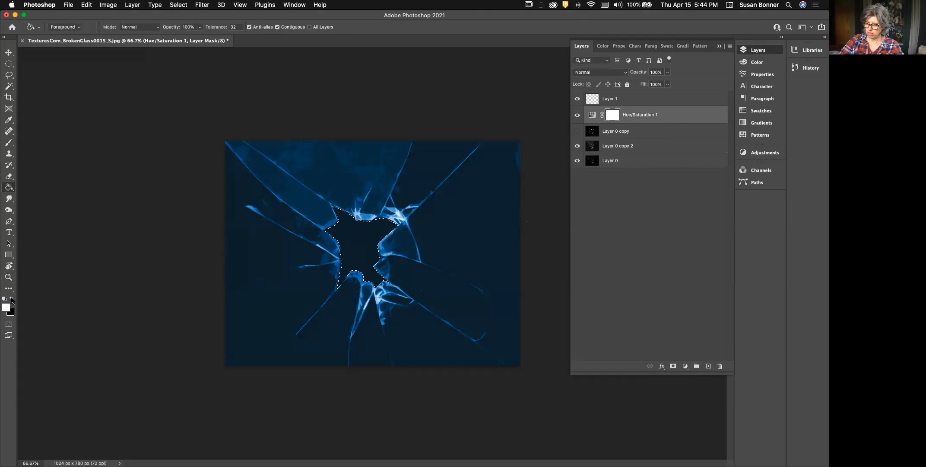
left_click(364, 235)
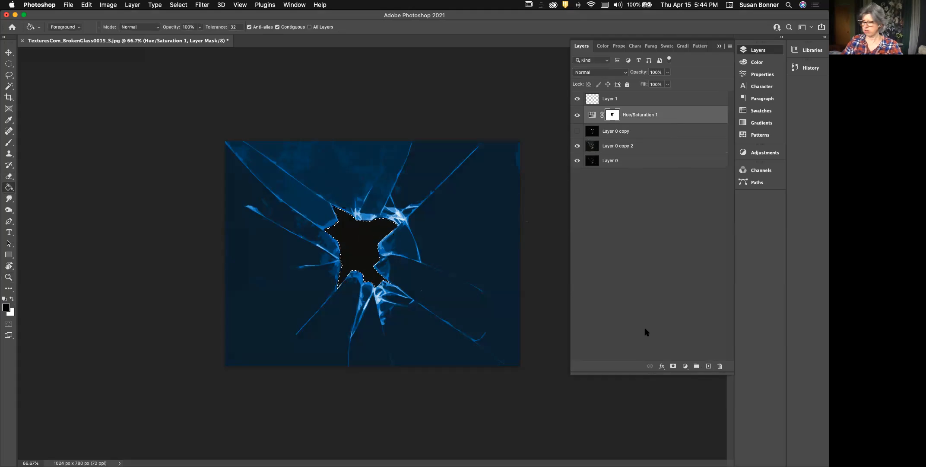
key("super+d")
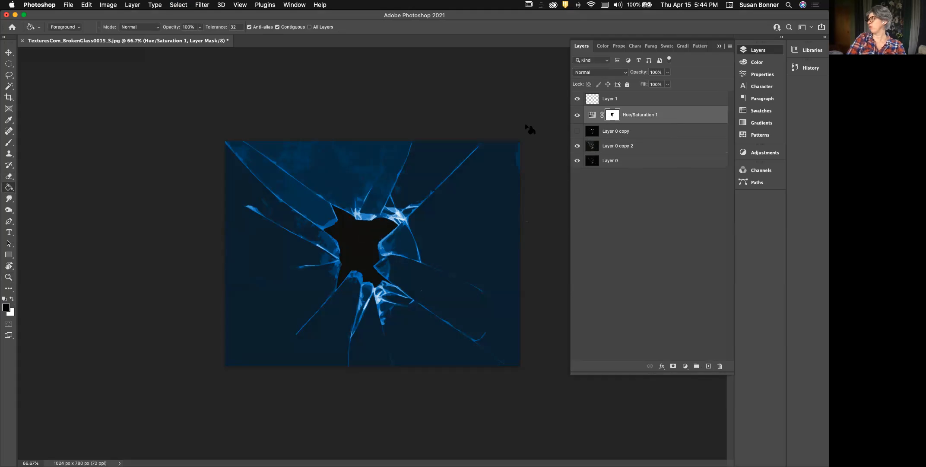
Extend the canvas outward around the glass with the Crop tool at a 1:1 ratio, to about 3753 x 3752 px.
left_click(9, 52)
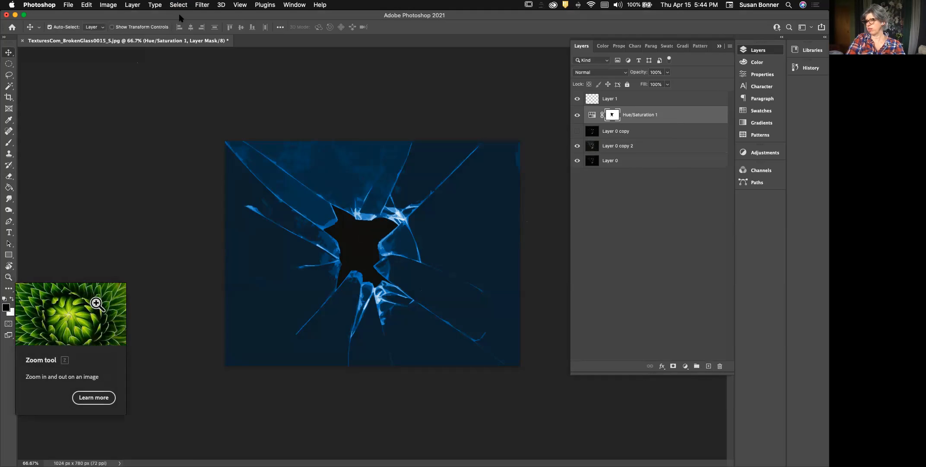
key("c")
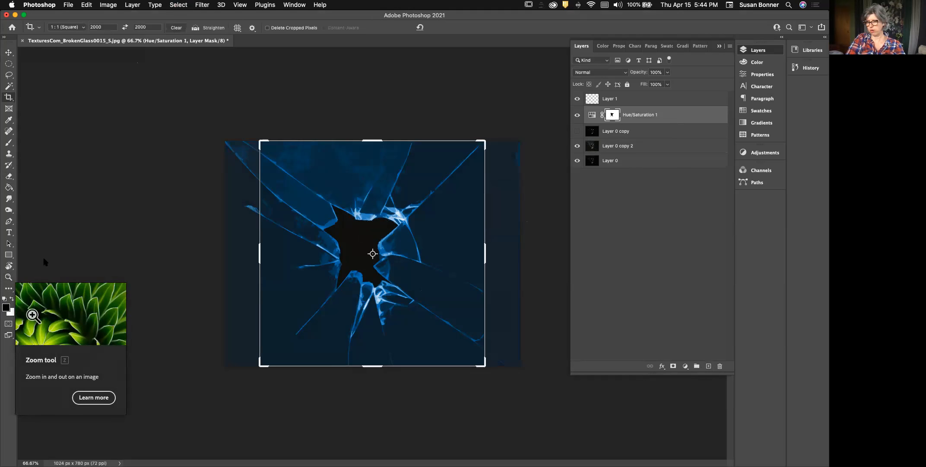
left_click_drag(260, 258, 79, 250)
scroll(389, 221, "right", 10)
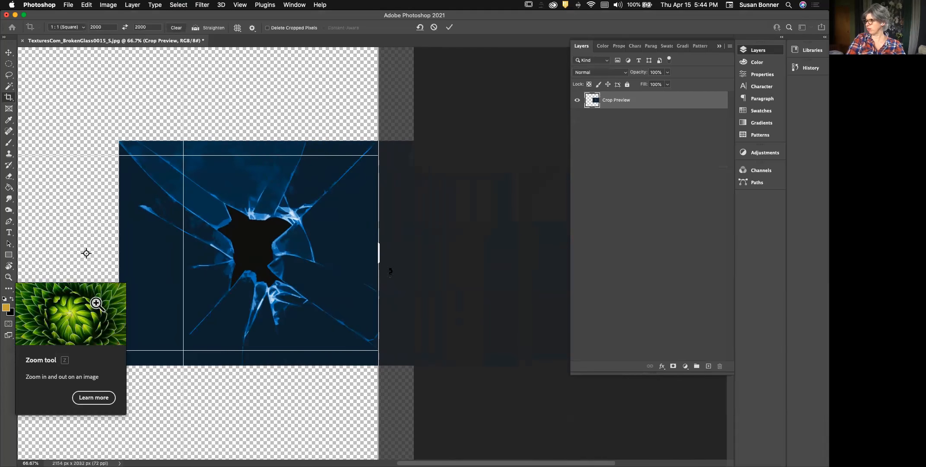
left_click_drag(380, 253, 624, 237)
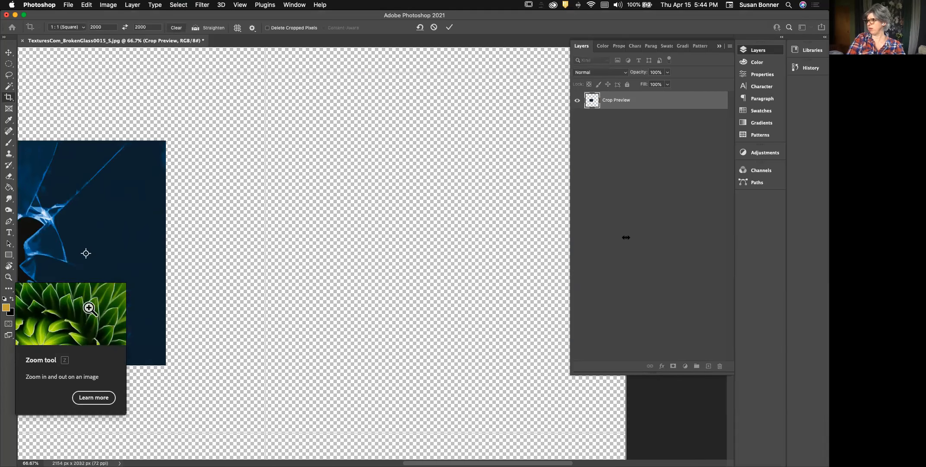
left_click_drag(349, 254, 487, 143)
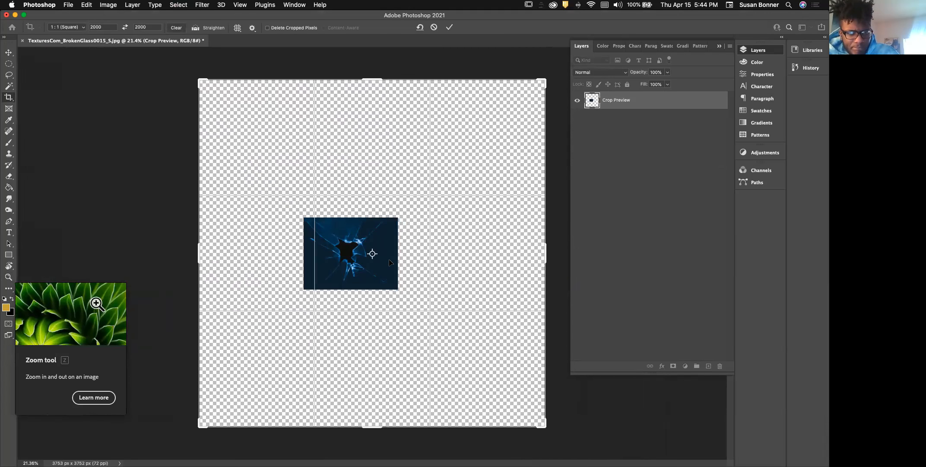
Reposition the glass in the upper-left corner of the crop frame, enlarge the frame to about 5725 x 5726 px and apply the crop.
left_click_drag(421, 215, 325, 86)
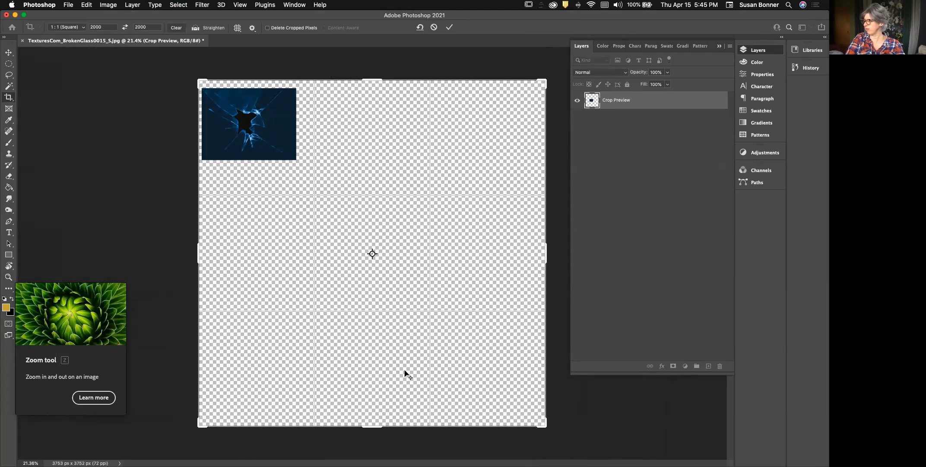
left_click_drag(545, 245, 637, 258)
left_click_drag(403, 194, 402, 151)
left_click_drag(191, 250, 197, 212)
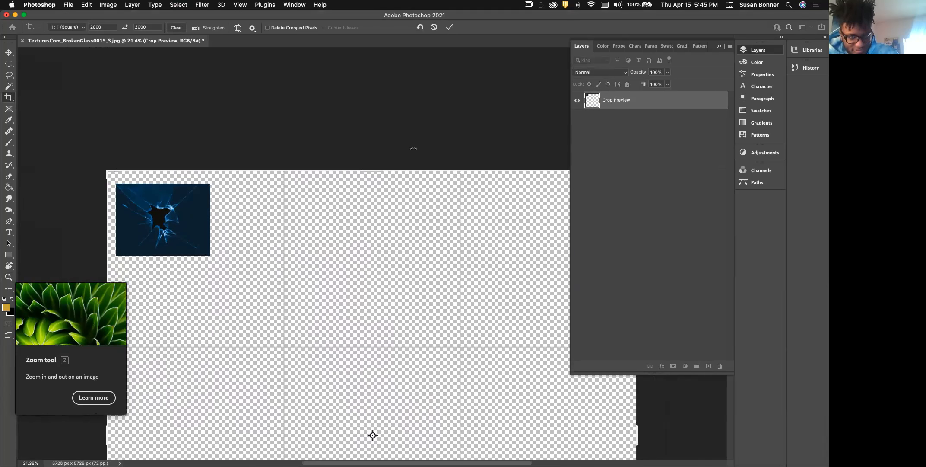
key("Return")
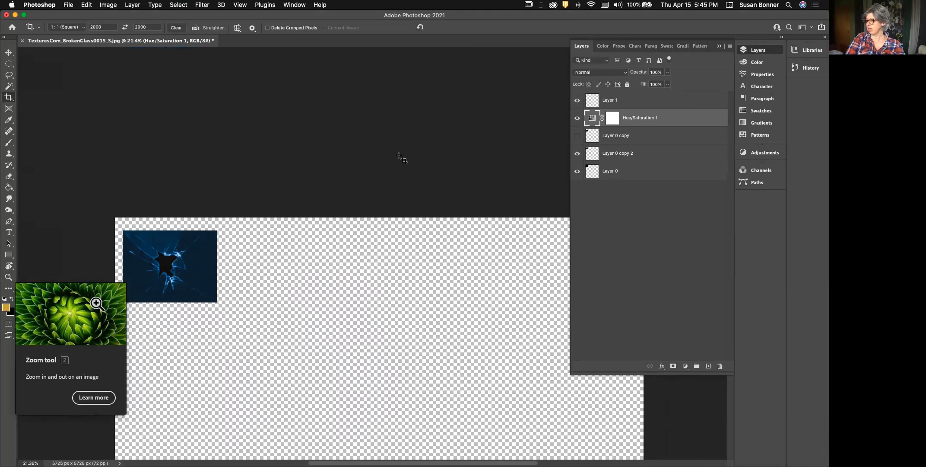
Add a new empty layer and move it to the bottom of the layer stack, below Layer 0.
scroll(399, 156, "down", 2)
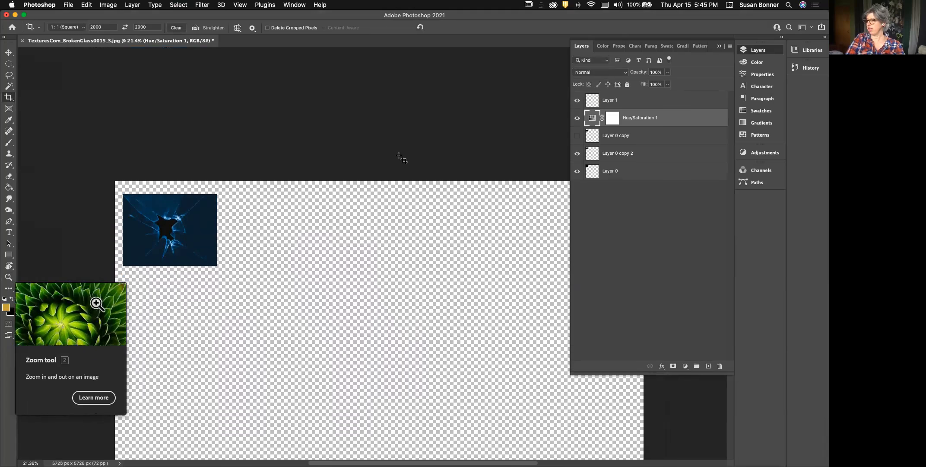
left_click(709, 367)
left_click_drag(656, 119, 656, 198)
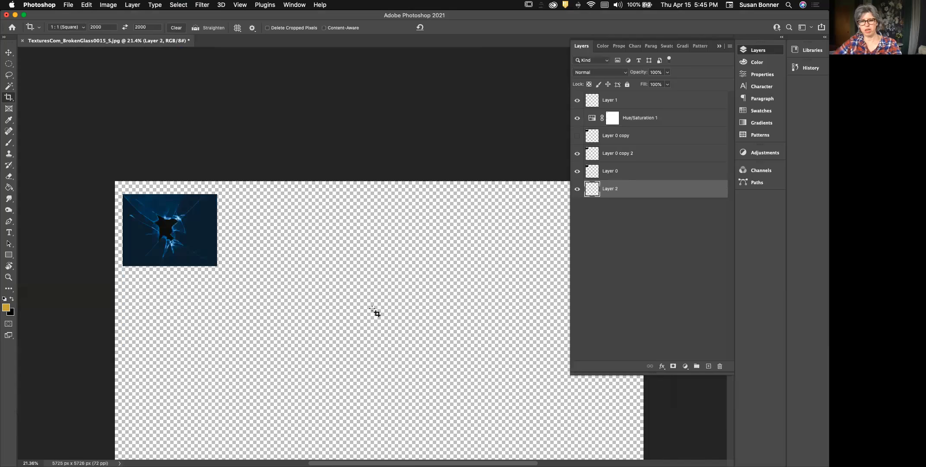
Sample the dark blue near the glass image's edge and fill the bottom layer with it using the Paint Bucket.
key("i")
left_click(212, 224)
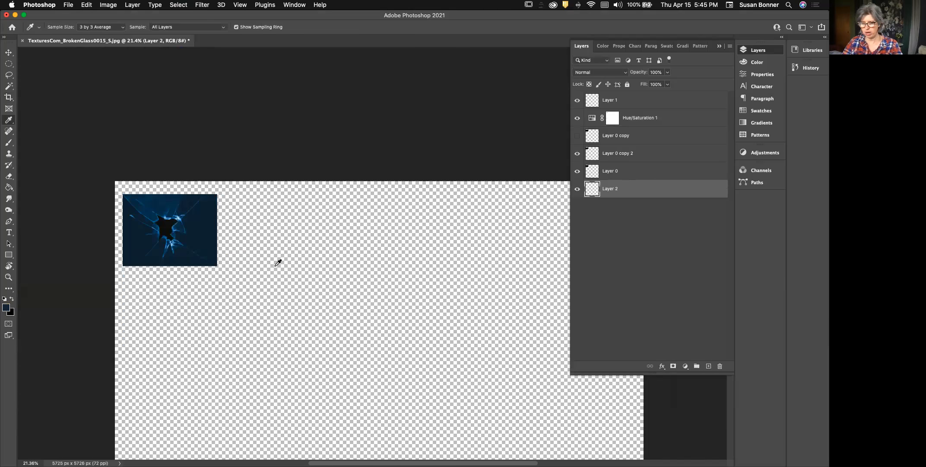
key("g")
left_click(296, 284)
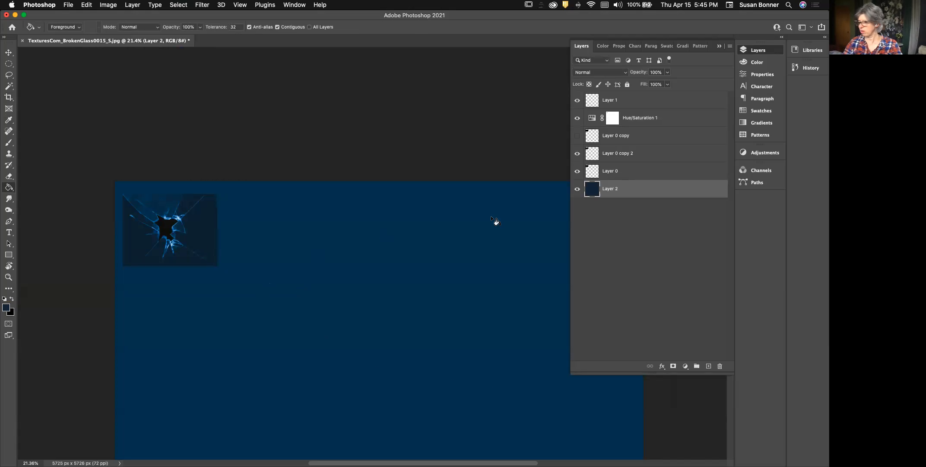
Darken the fill of Layer 2 with a Hue/Saturation lightness reduction to match the background around the glass.
key("super+u")
left_click_drag(674, 313, 643, 316)
left_click(784, 230)
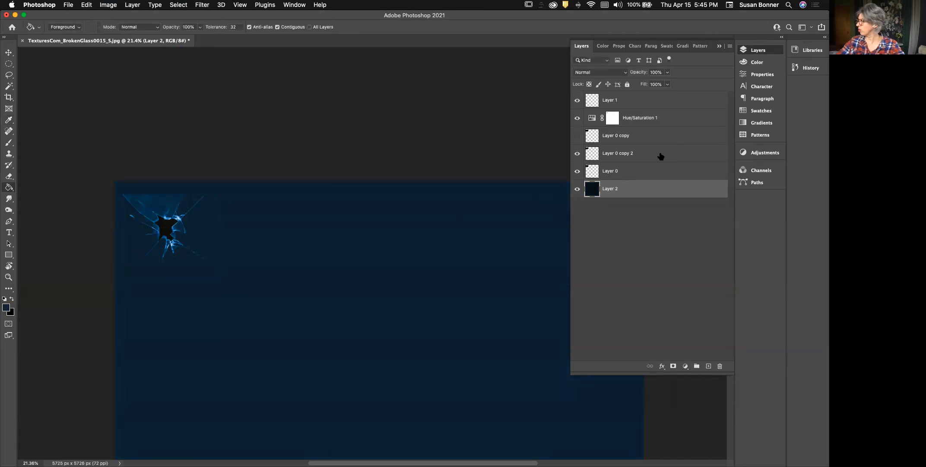
Group Layer 0, its two copies and the Hue/Saturation 1 adjustment layer together.
left_click(640, 172)
left_click(667, 122, "shift")
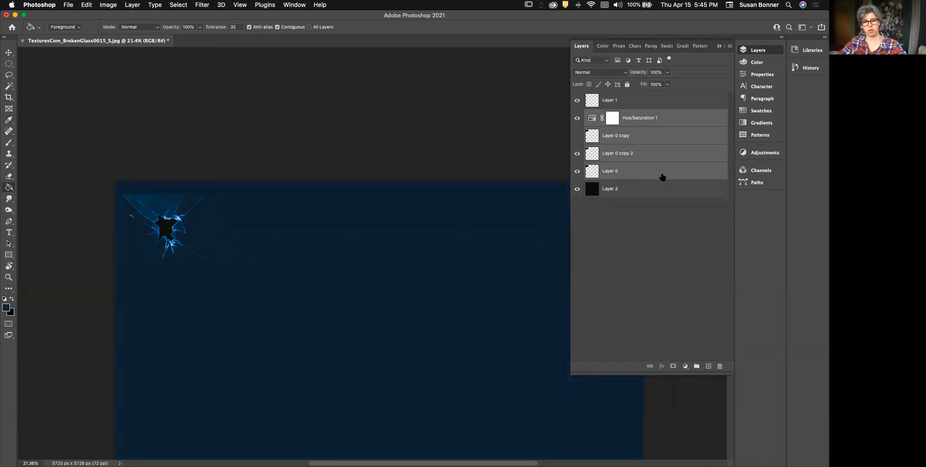
key("super+g")
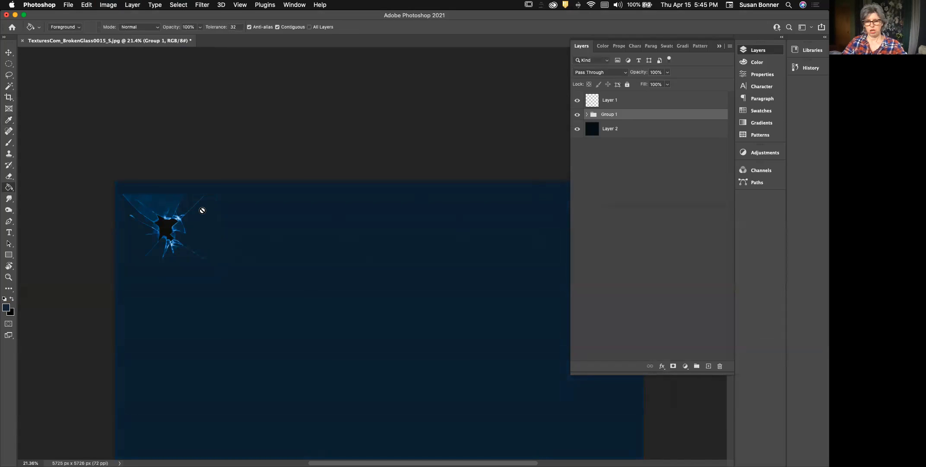
Rotate the glass group about 90° counterclockwise with Free Transform and move it against the canvas's left edge.
left_click(9, 52)
left_click(69, 27)
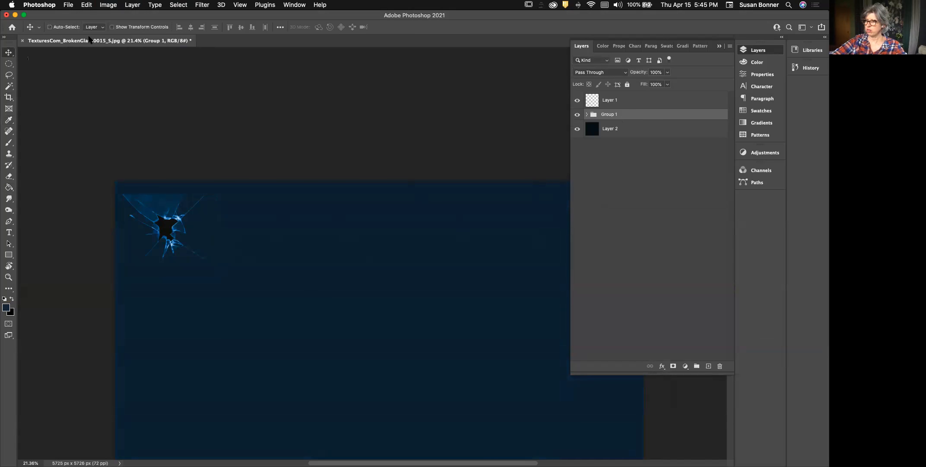
key("super")
key("super+t")
left_click_drag(239, 271, 216, 164)
left_click_drag(155, 246, 134, 247)
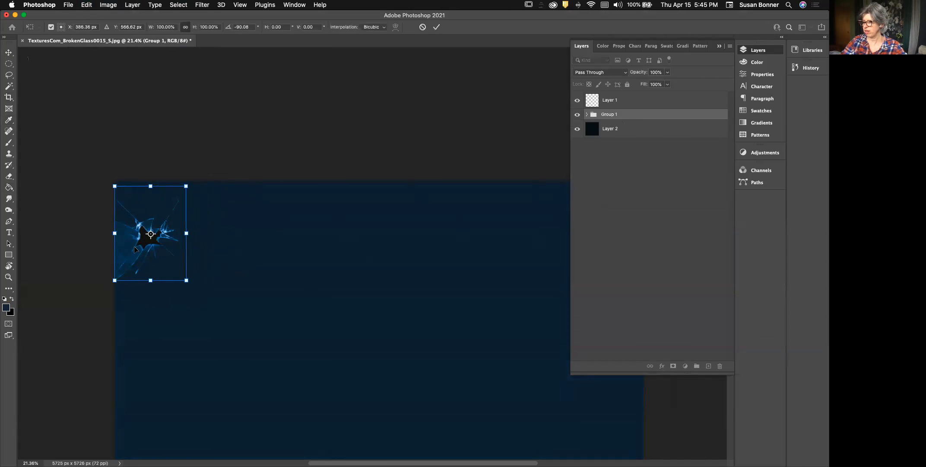
key("Return")
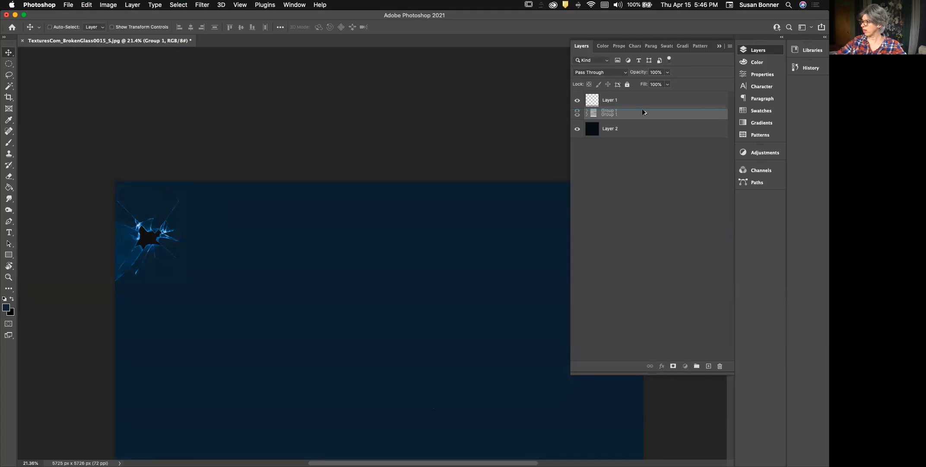
Duplicate the glass group, hide the original group and merge the copy into a single layer.
key("super+j")
left_click(577, 126)
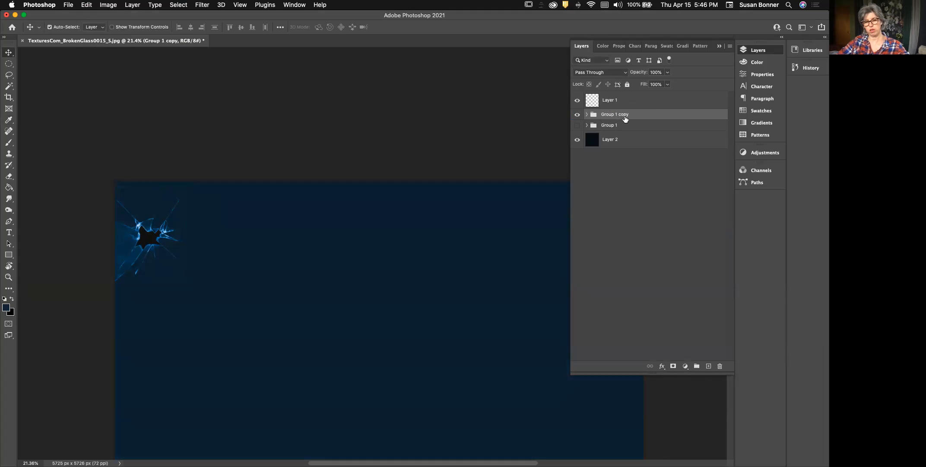
key("super+e")
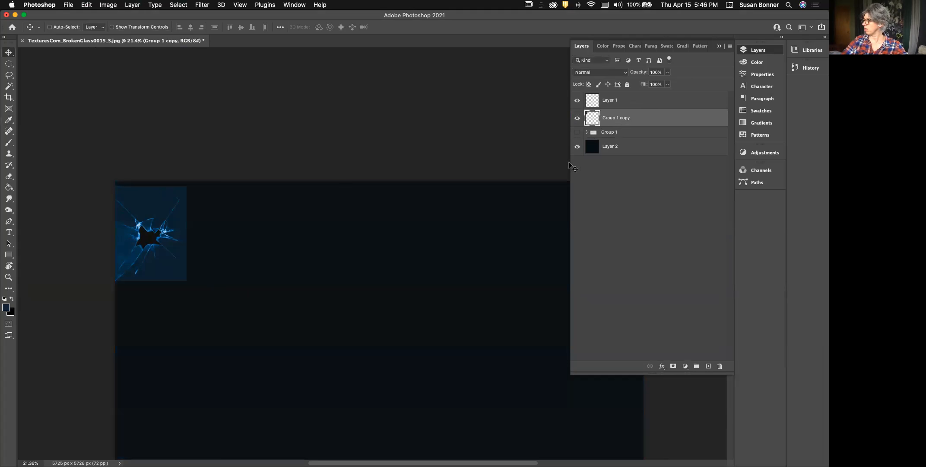
Adjust Layer 2 with Hue/Saturation, setting hue +2, saturation +58 and lightness +11, to match the glass.
left_click(648, 146)
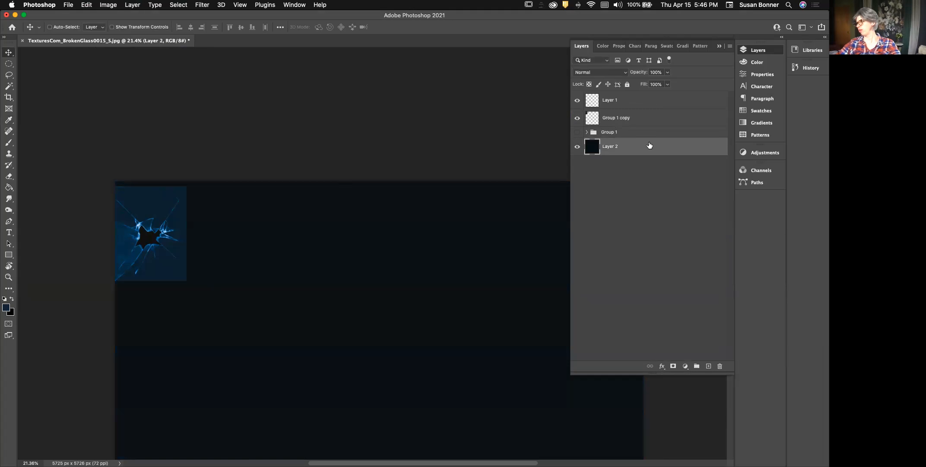
key("super+u")
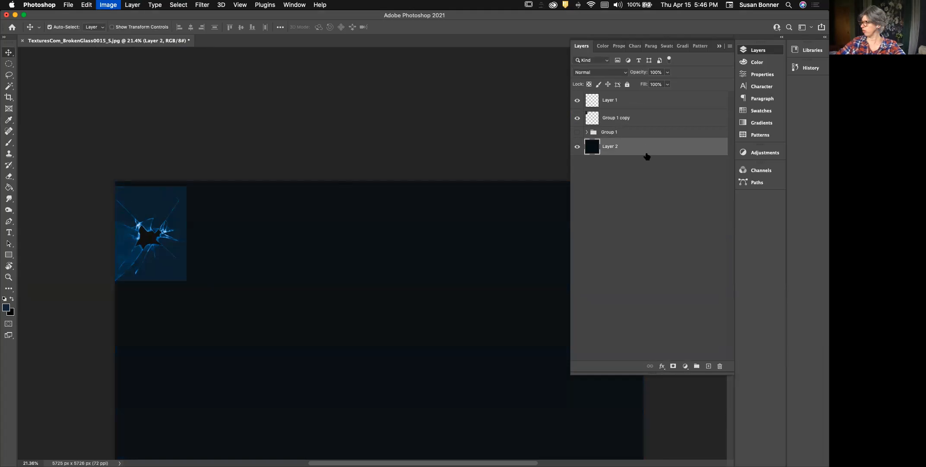
left_click_drag(663, 312, 661, 271)
left_click_drag(665, 311, 666, 313)
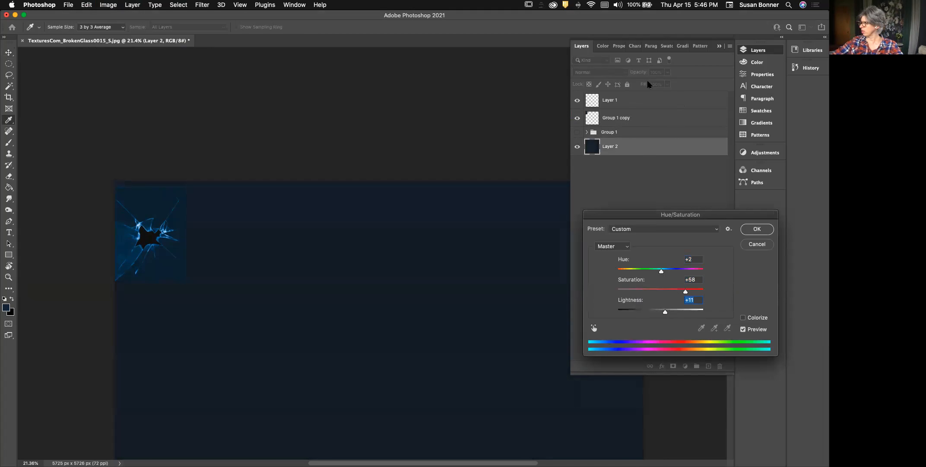
left_click(757, 229)
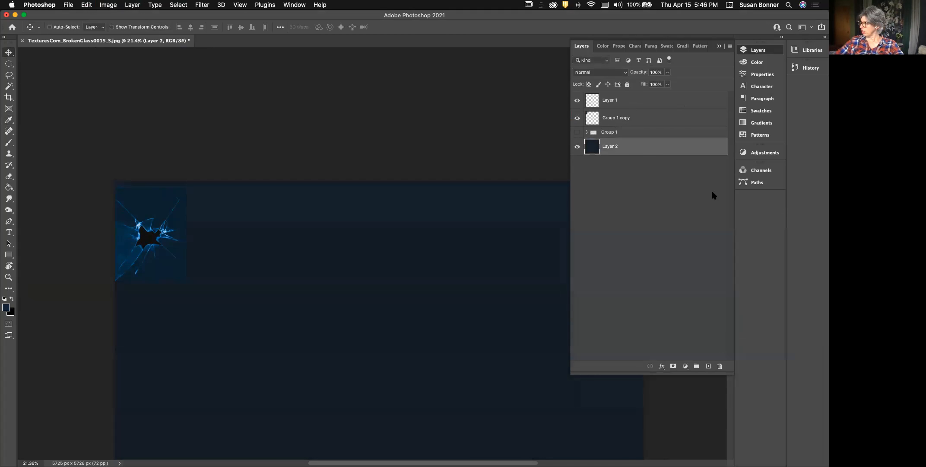
Erase the hard outer edges of the Group 1 copy layer with a soft round 500 px Eraser to blend them into the background.
left_click(616, 118)
key("e")
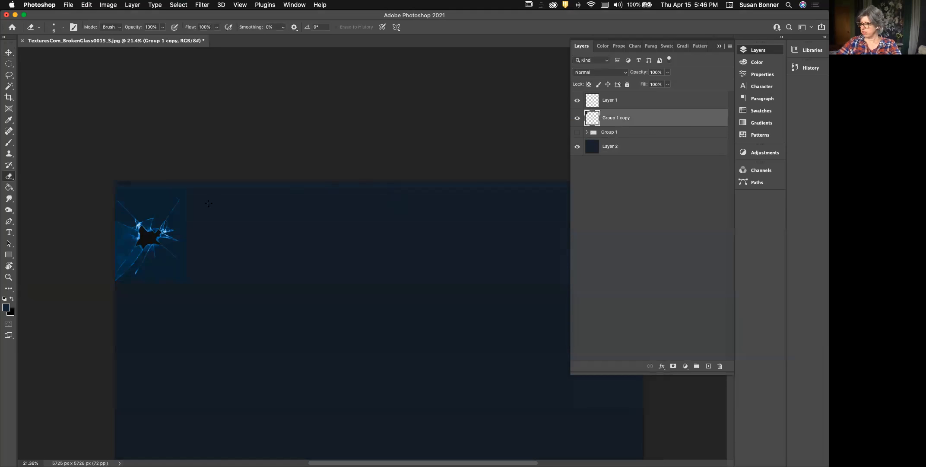
left_click(61, 28)
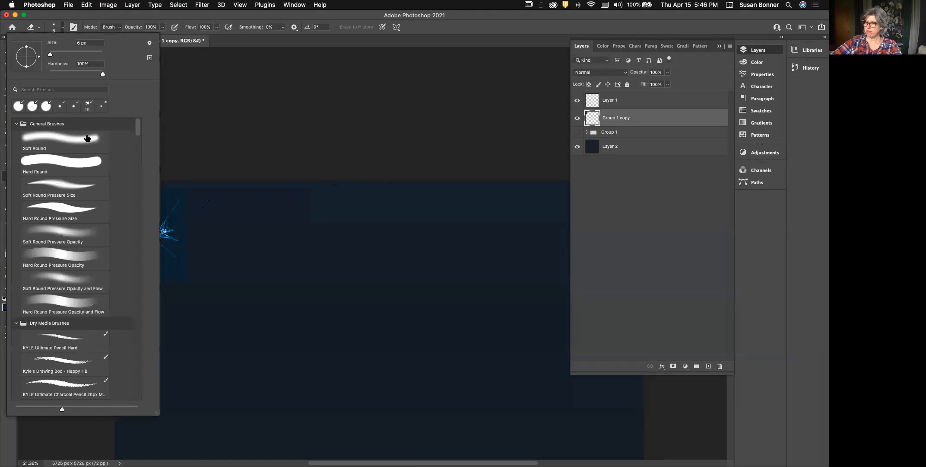
left_click(365, 19)
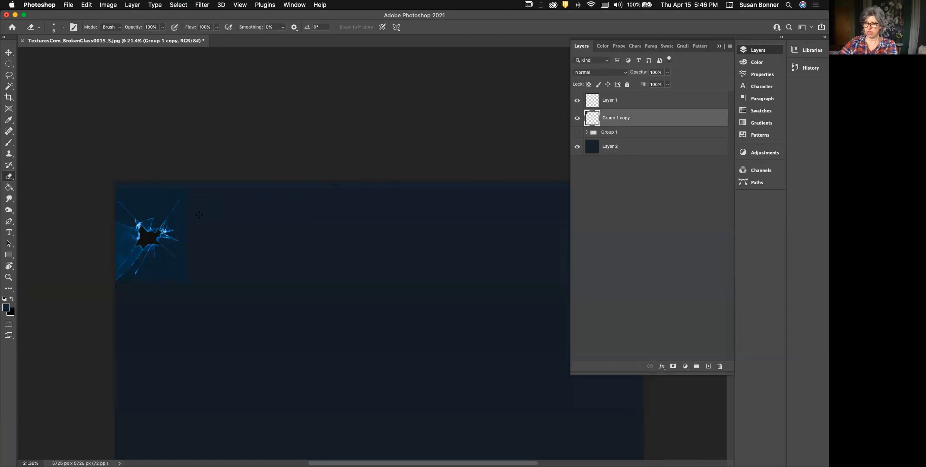
key("bracketright")
key("bracketright")
key("bracketright")
key("bracketright")
key("bracketright")
key("bracketright")
key("bracketright")
key("bracketright")
key("bracketright")
key("bracketright")
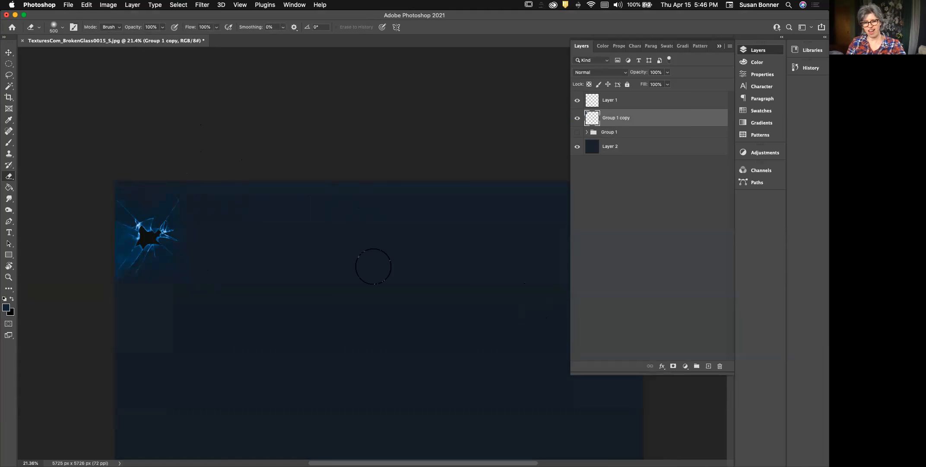
Add a new layer above Layer 1 and set the Brush's foreground color to a bright yellow-green.
left_click(655, 105)
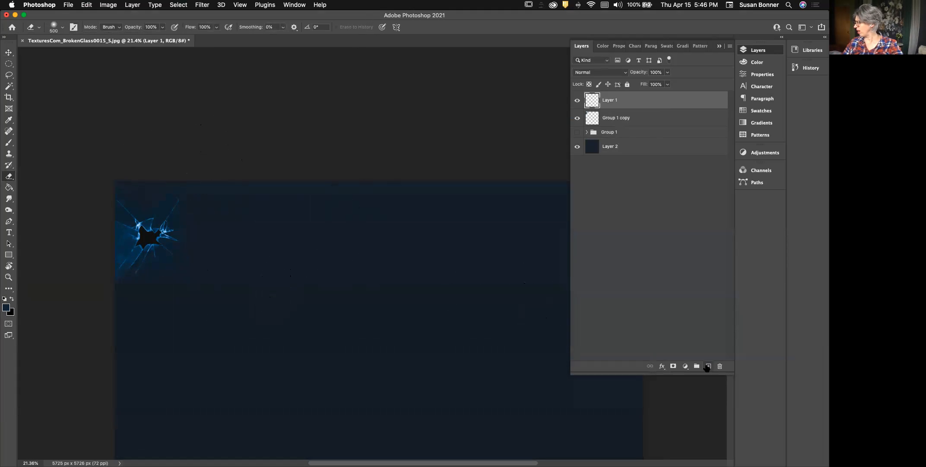
left_click(708, 366)
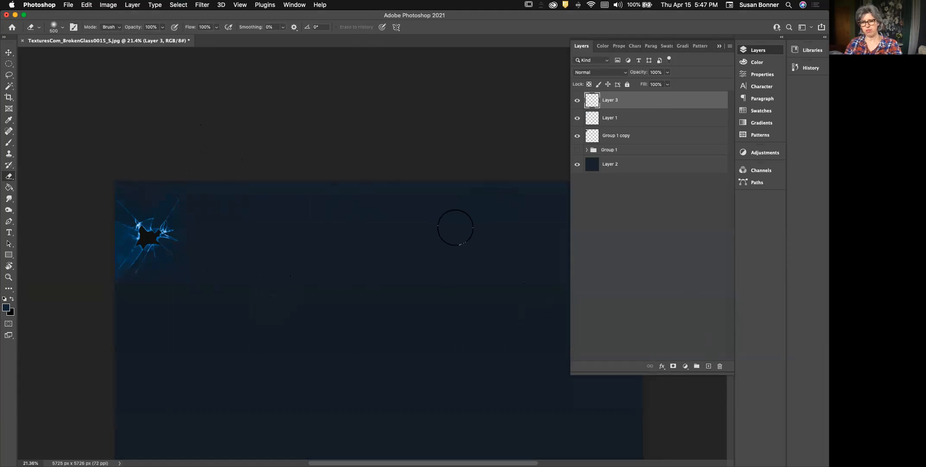
key("b")
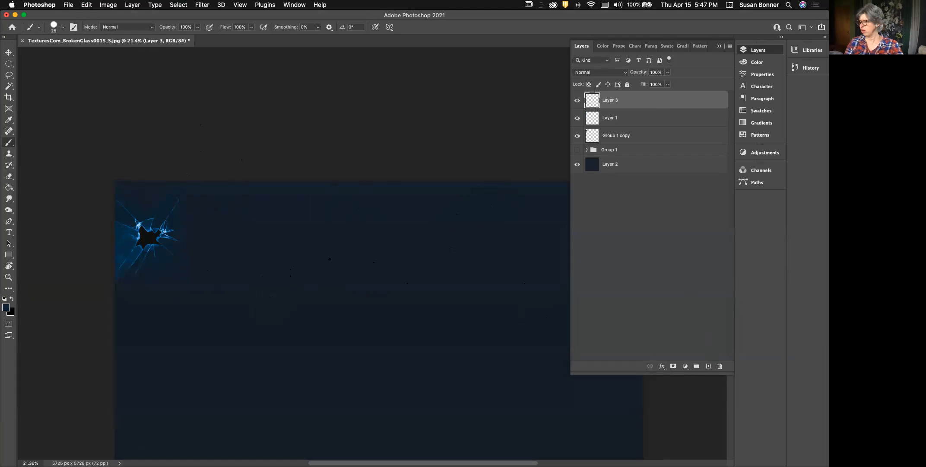
left_click(9, 308)
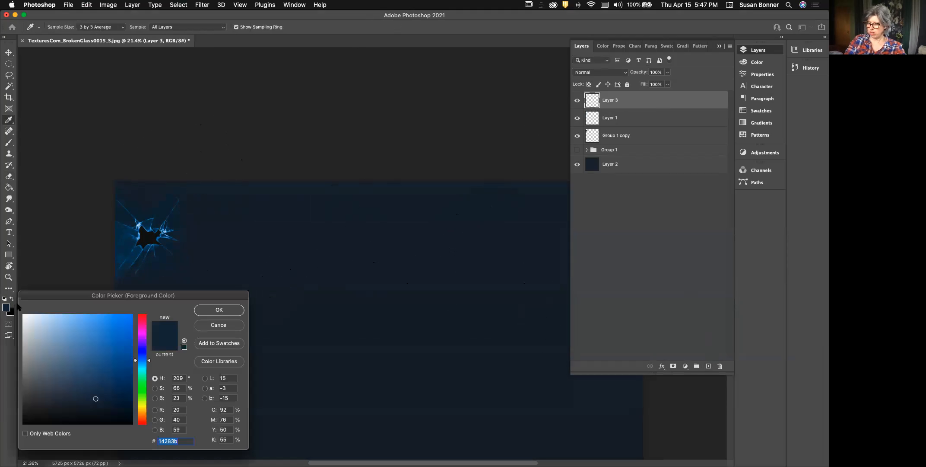
left_click(145, 403)
left_click(96, 323)
left_click(219, 310)
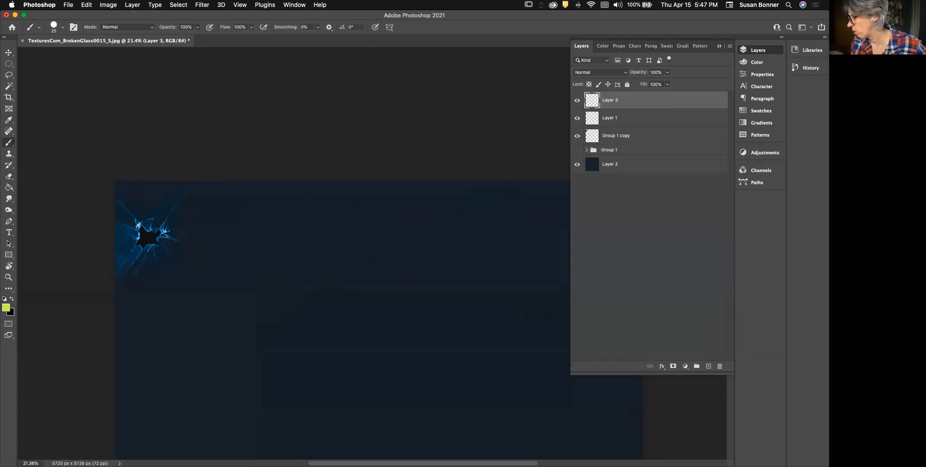
Sketch a long horizontal bar extending right from the glass hole and hatch roughly its left half with the 25 px Brush.
left_click_drag(156, 230, 306, 238)
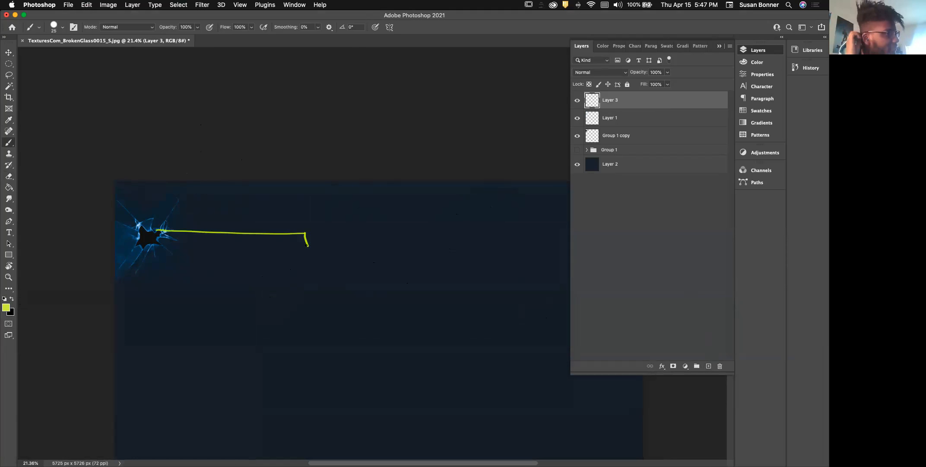
mouse_move(153, 243)
left_mouse_down()
mouse_move(322, 249)
mouse_move(145, 249)
left_mouse_up()
mouse_move(243, 242)
left_mouse_down()
mouse_move(217, 245)
mouse_move(218, 238)
mouse_move(149, 244)
left_mouse_up()
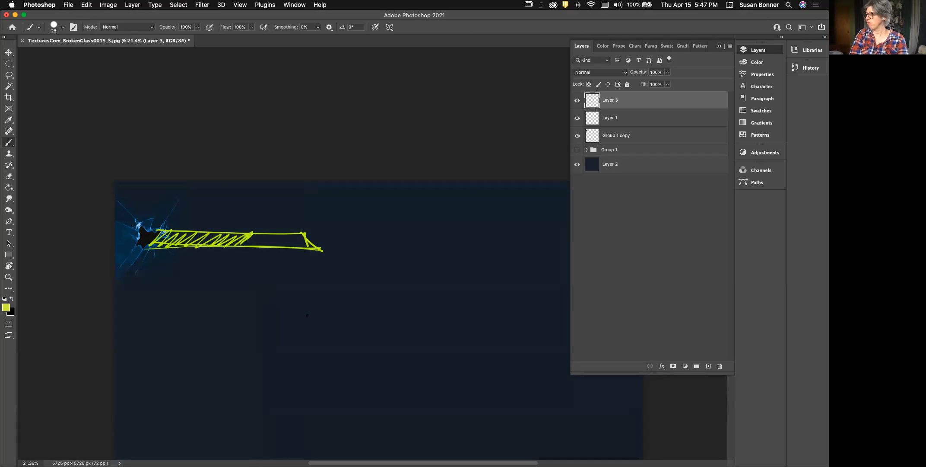
Rename the sketch layer as "gui sketch".
double_click(610, 100)
type("gui")
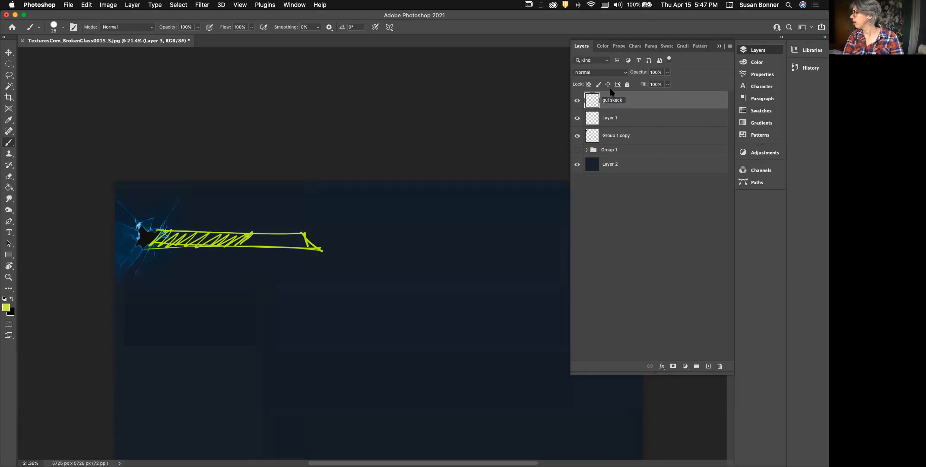
type(" skeck")
key("BackSpace")
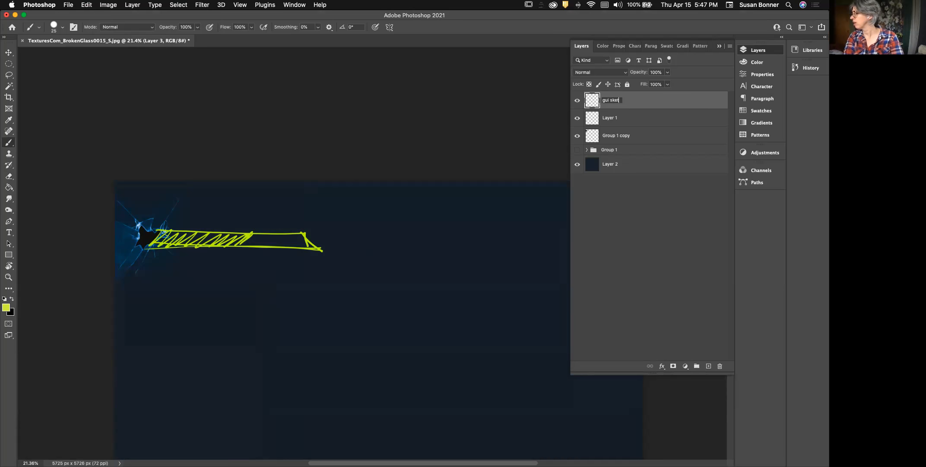
type("h")
key("Return")
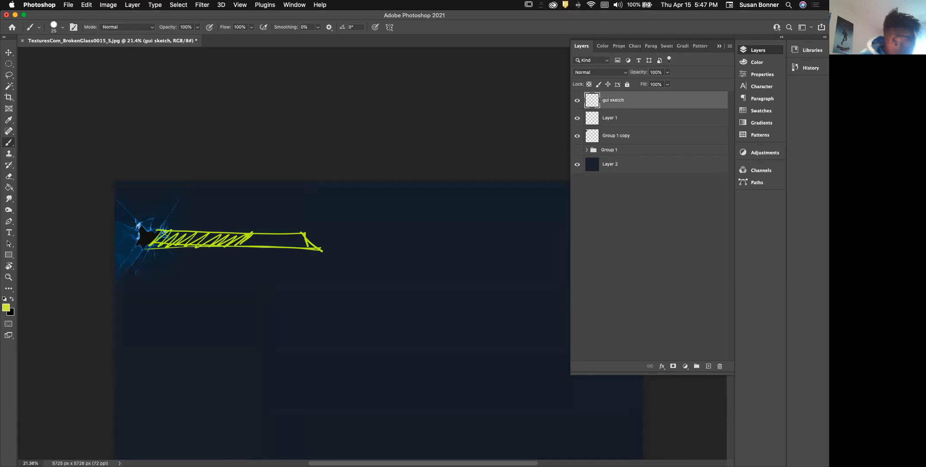